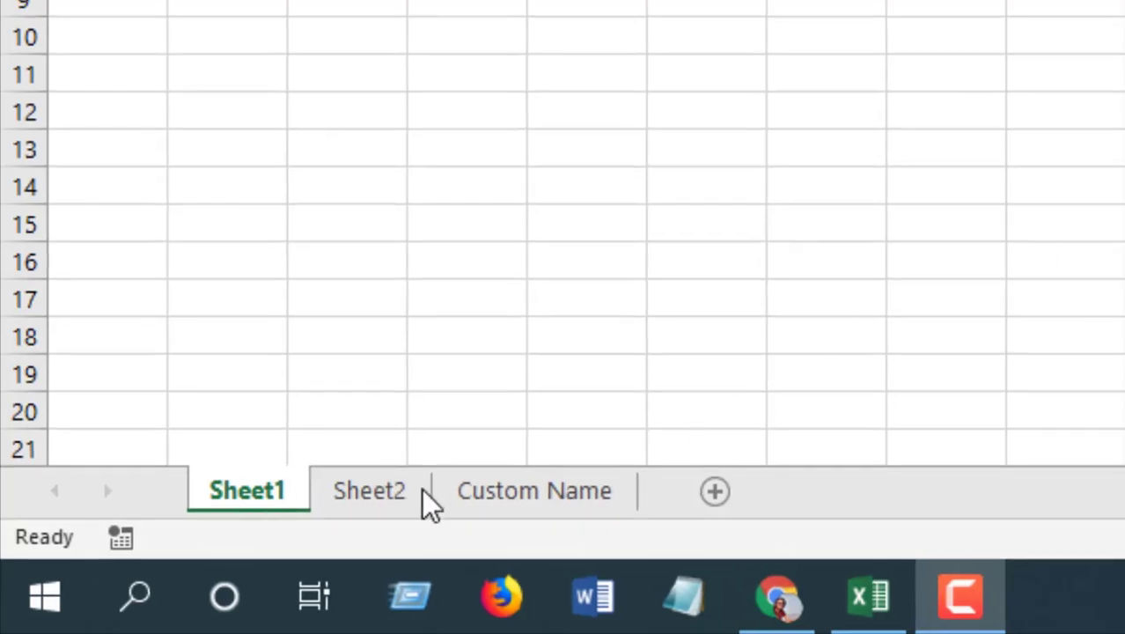
# Look through the Sheet1, Sheet2 and Custom Name worksheets and examine the numbers in columns A and B of Sheet2.
pyautogui.click(370, 498)
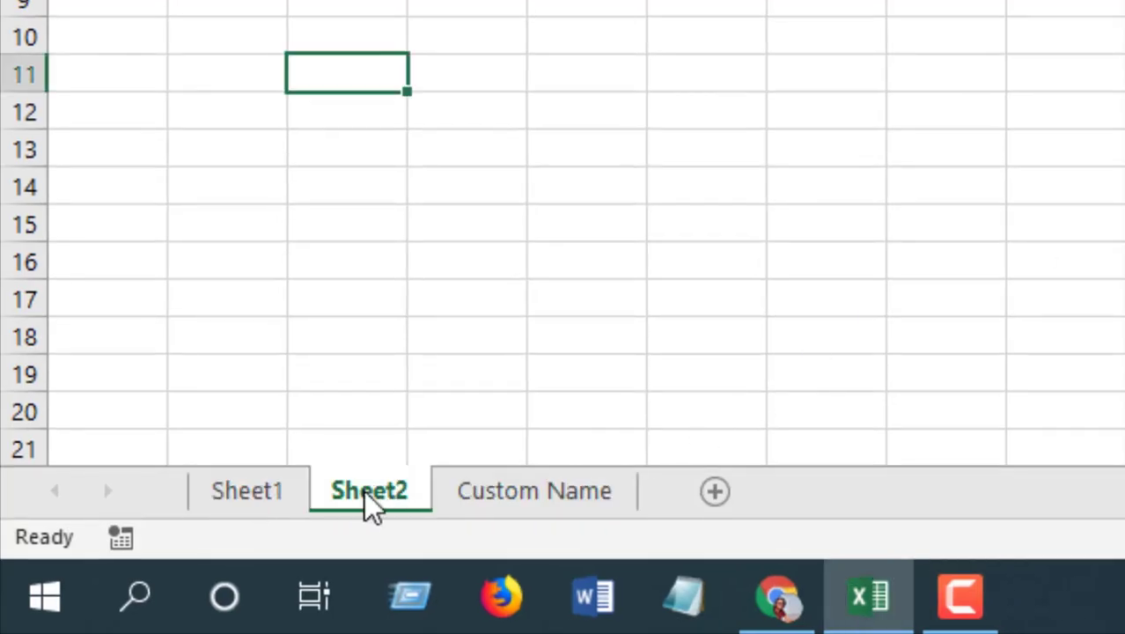
pyautogui.click(558, 508)
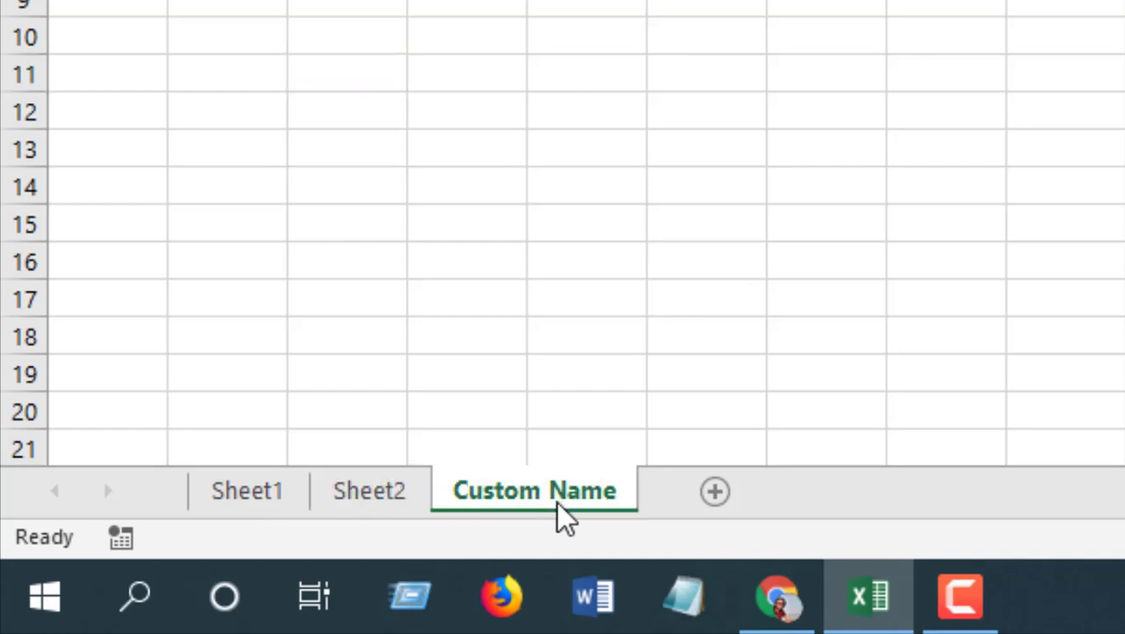
pyautogui.click(251, 498)
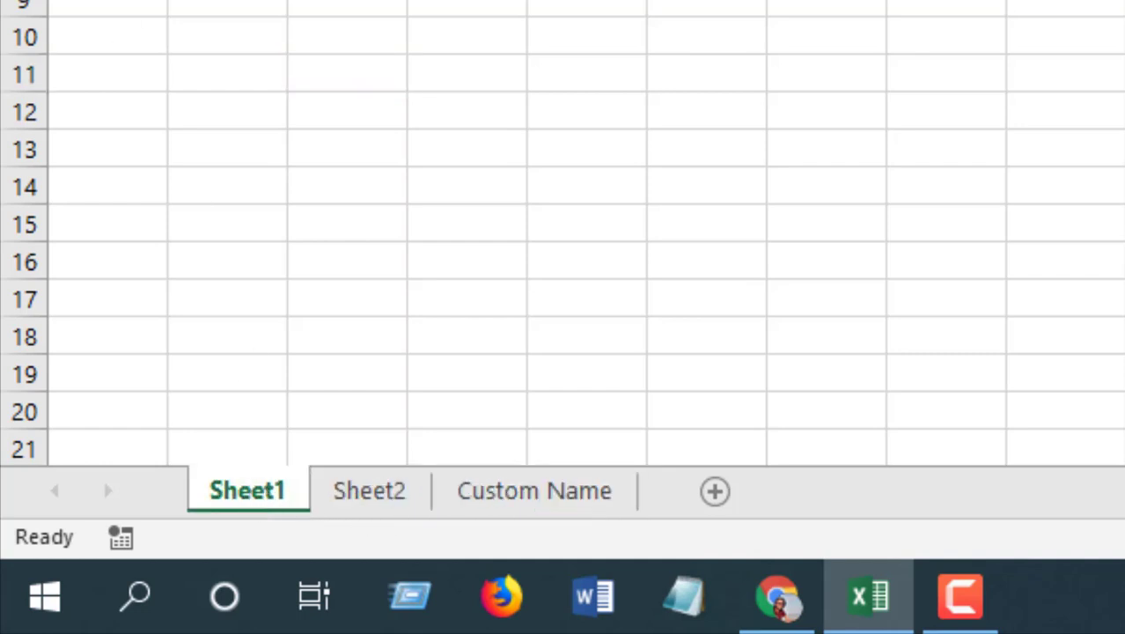
pyautogui.click(393, 504)
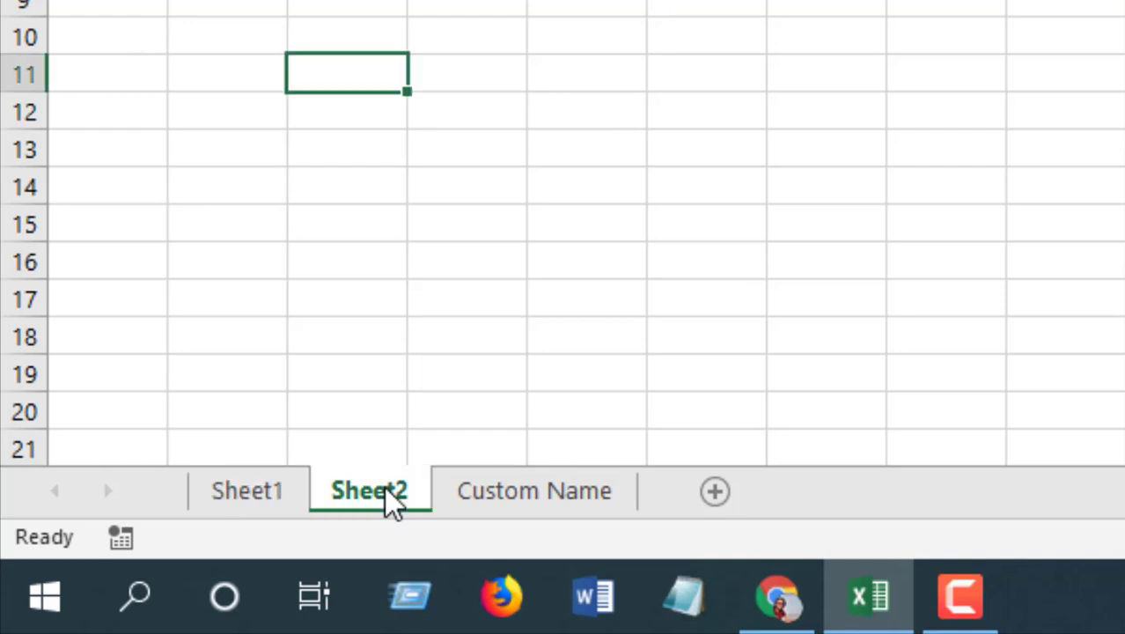
pyautogui.click(244, 499)
pyautogui.click(345, 500)
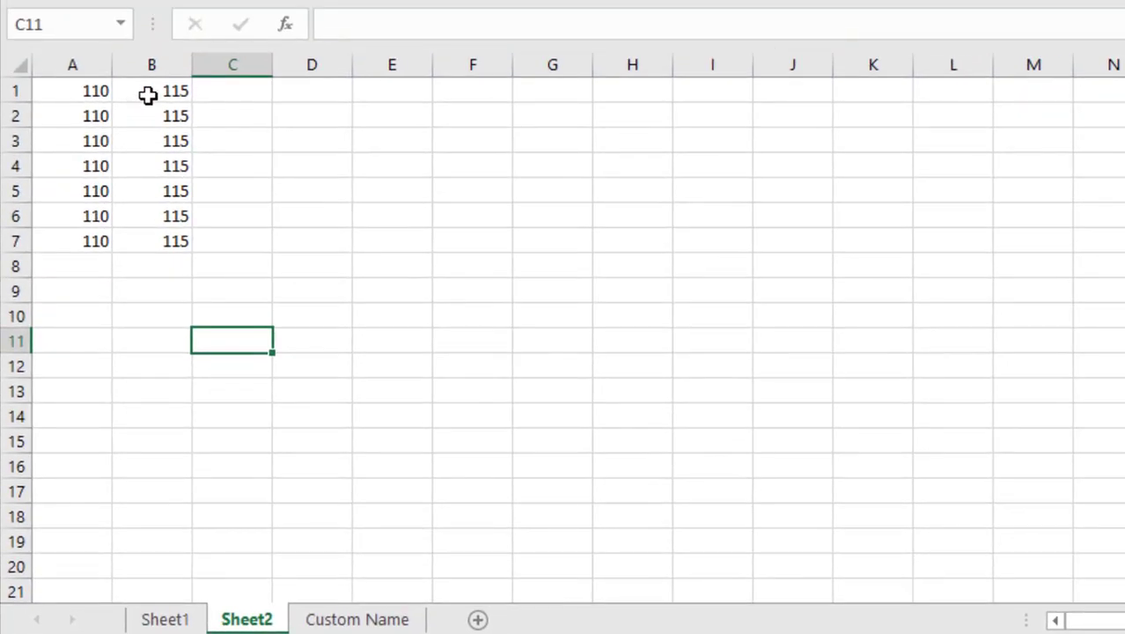
pyautogui.click(148, 95)
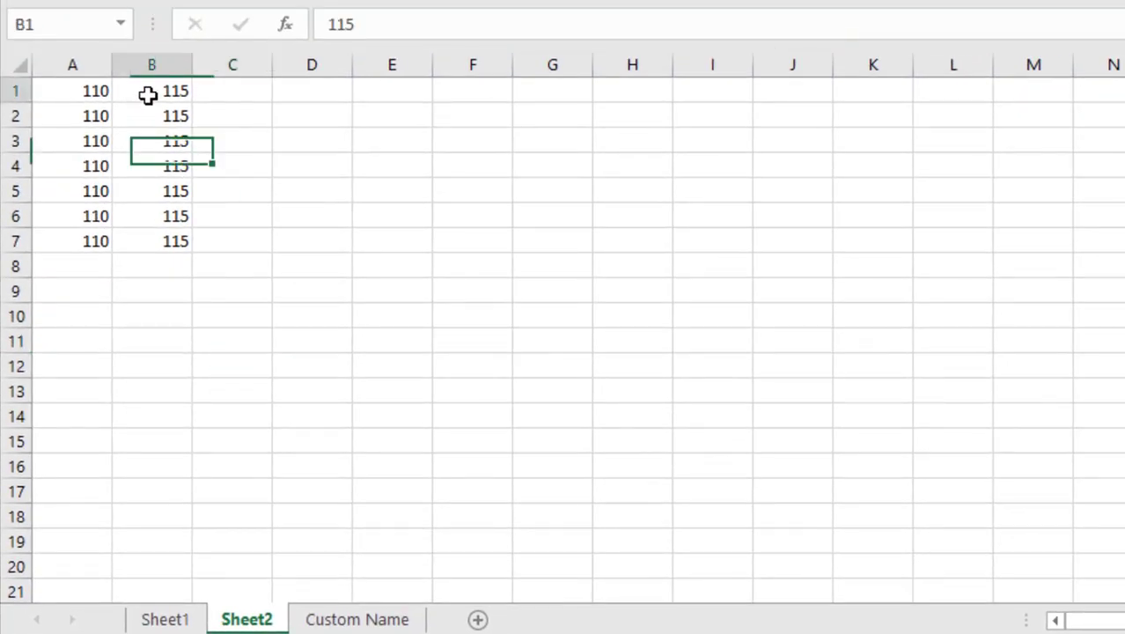
# Enter the formula =Sheet2!B2 in cell A1 of Sheet1 to reference the other worksheet's cell.
pyautogui.click(152, 622)
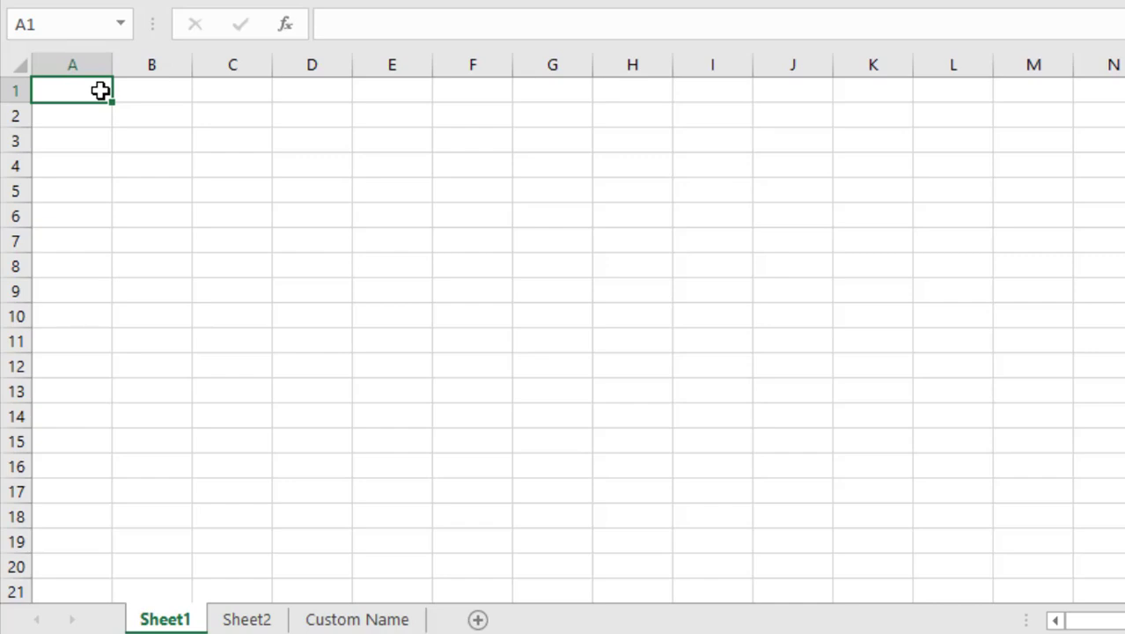
pyautogui.write('=')
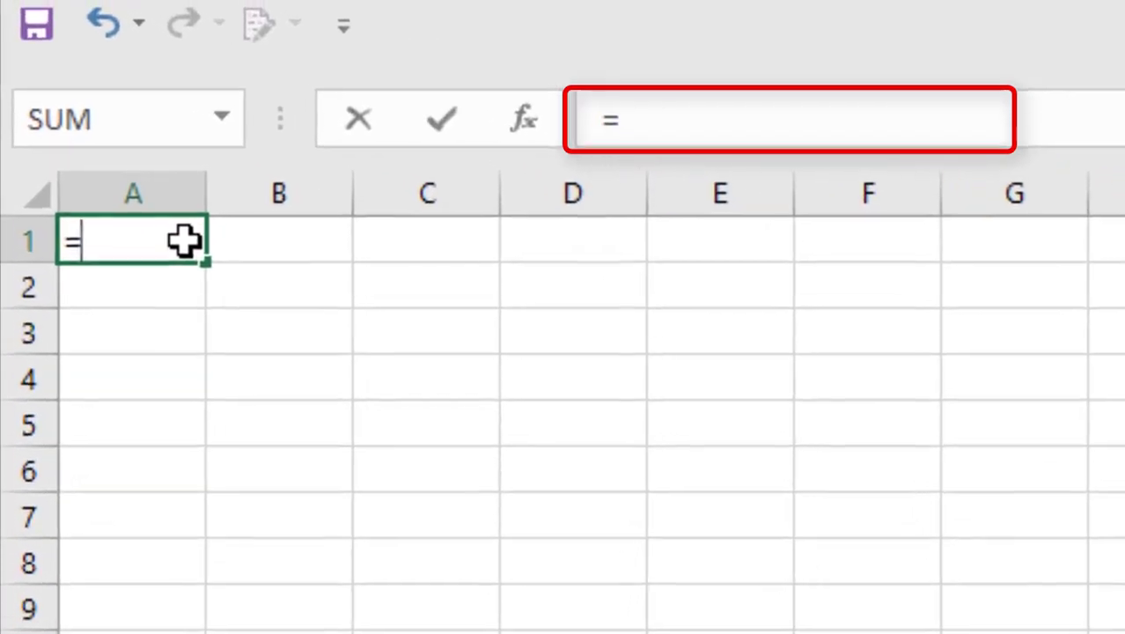
pyautogui.write('Sheet')
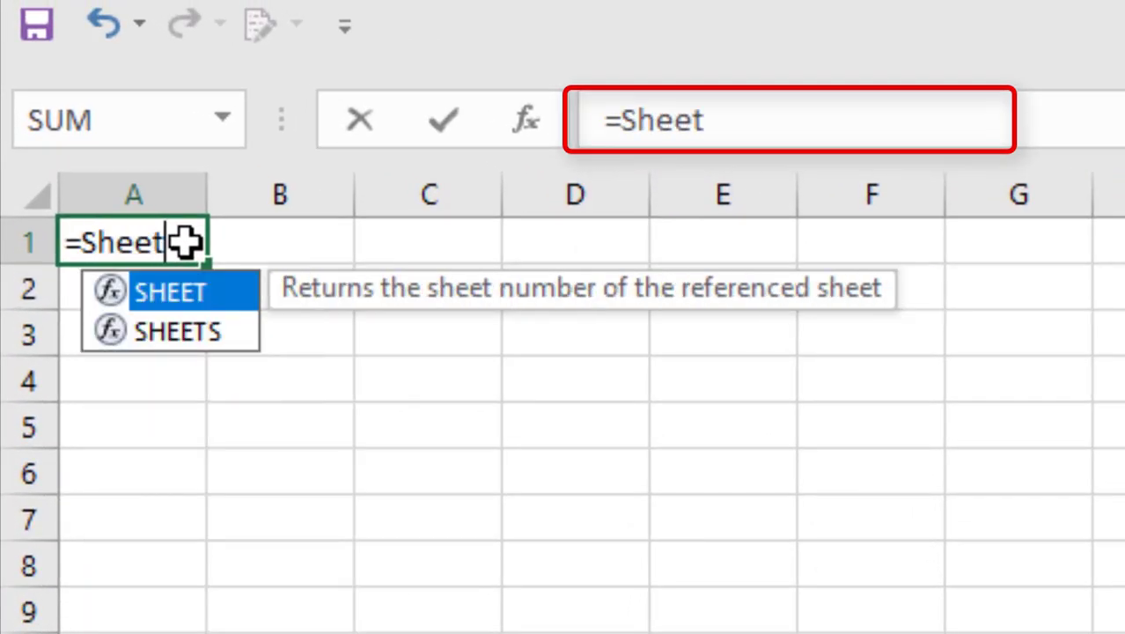
pyautogui.write('2!')
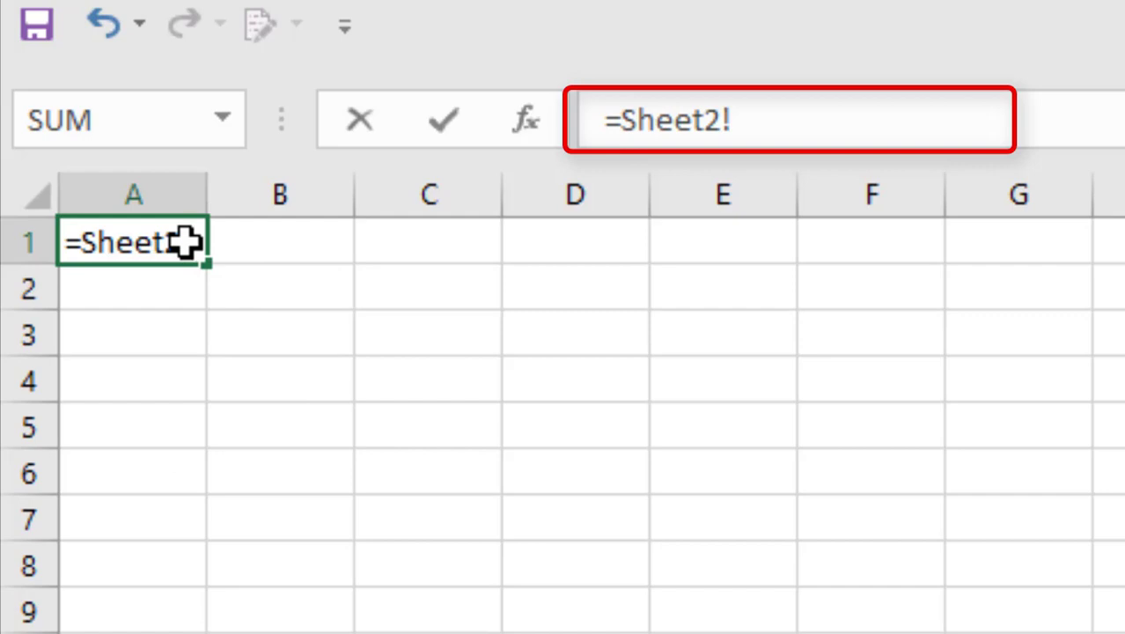
pyautogui.write('B')
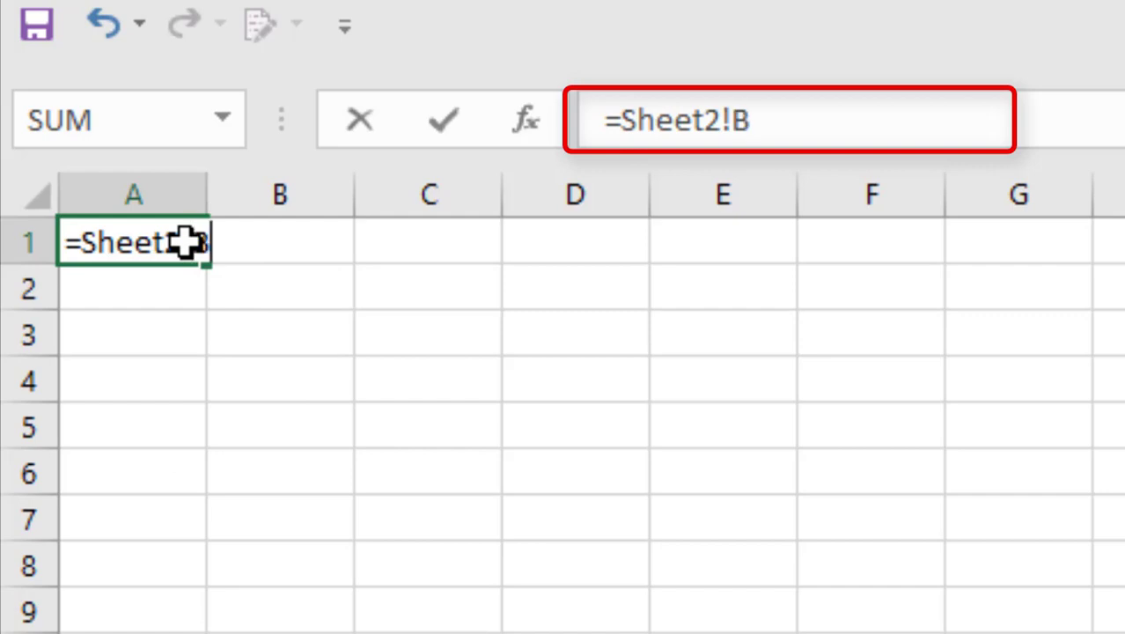
pyautogui.write('2')
pyautogui.press('Return')
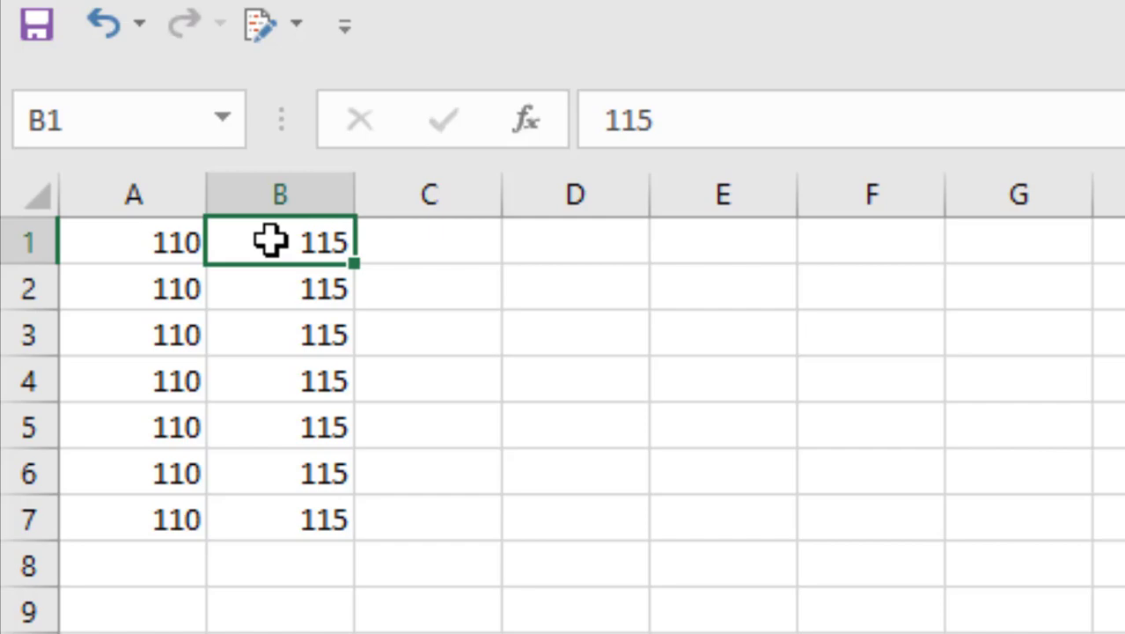
# Set cell B2 on Sheet2 to 300 and check the linked cell A1 on Sheet1.
pyautogui.write('3')
pyautogui.write('00')
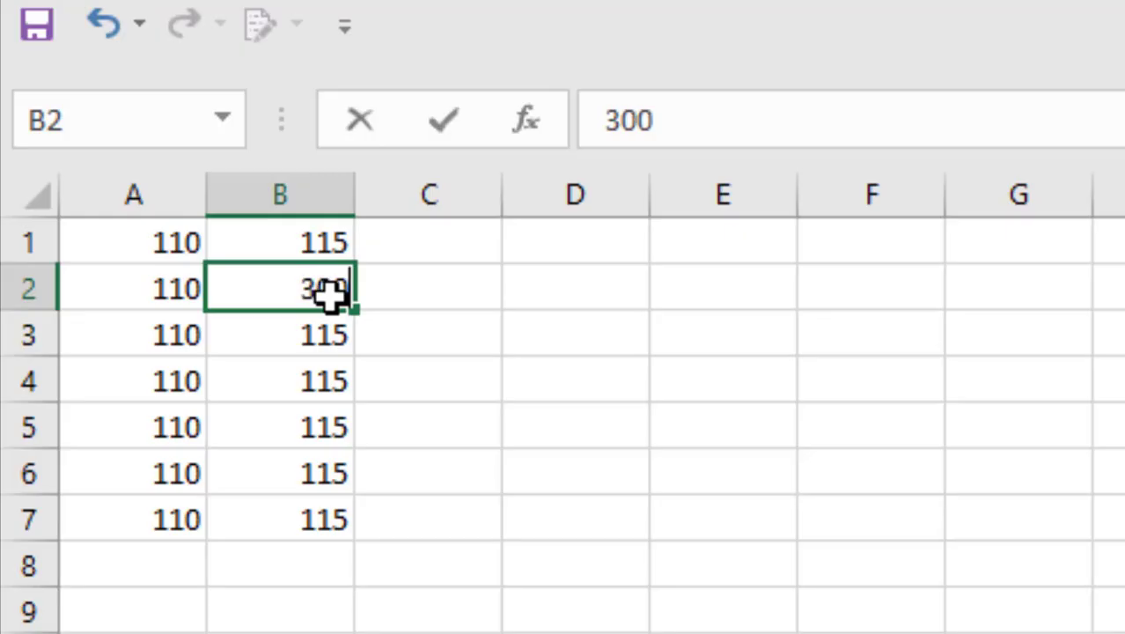
pyautogui.press('Return')
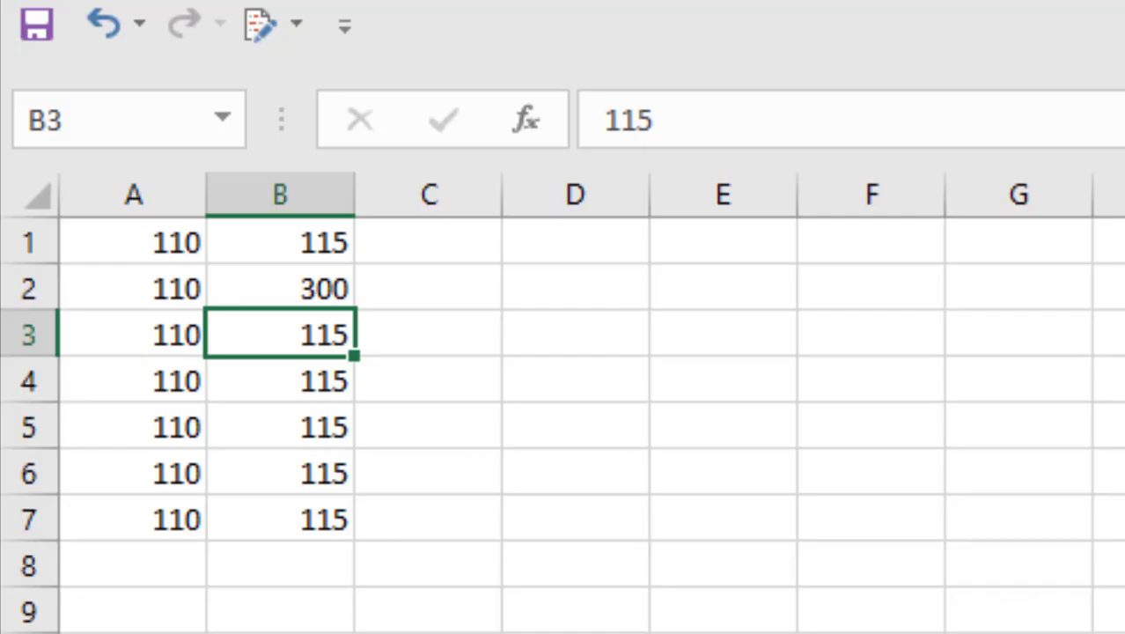
pyautogui.hotkey('ctrl', 'pageup')
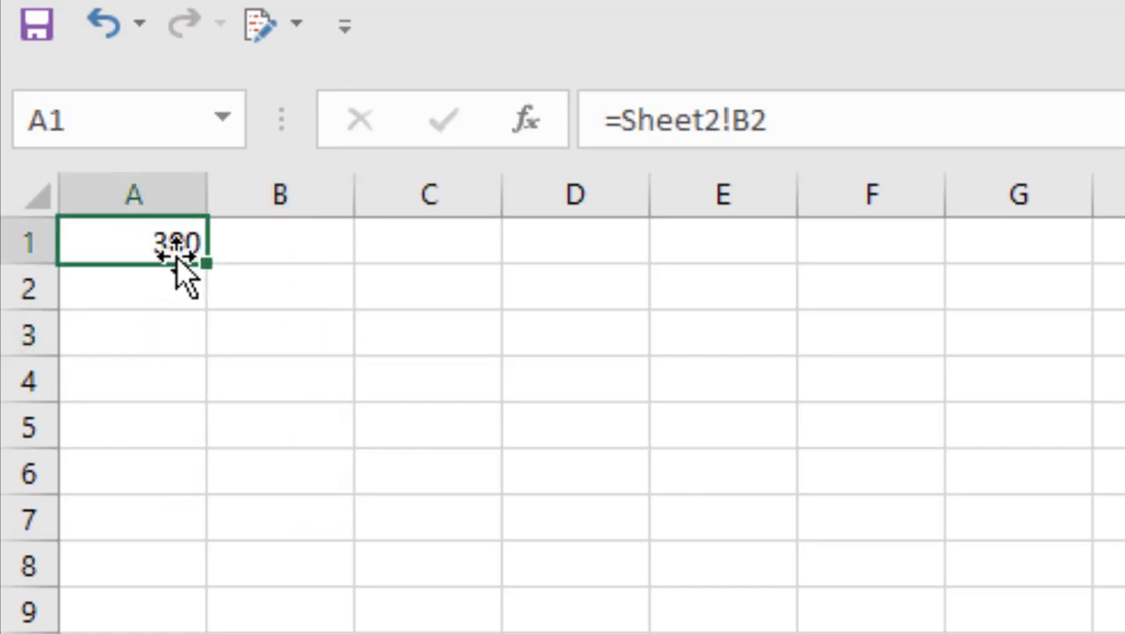
# Set cell B2 on Sheet2 to 450 and return to the linked cell on Sheet1.
pyautogui.hotkey('ctrl', 'pagedown')
pyautogui.click(332, 294)
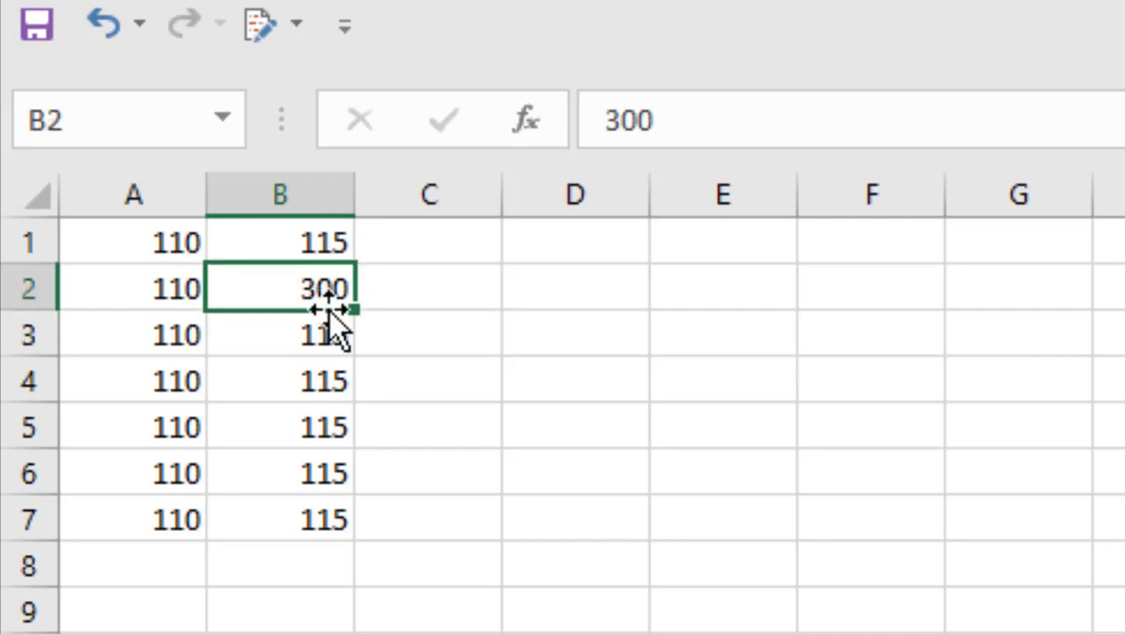
pyautogui.write('450')
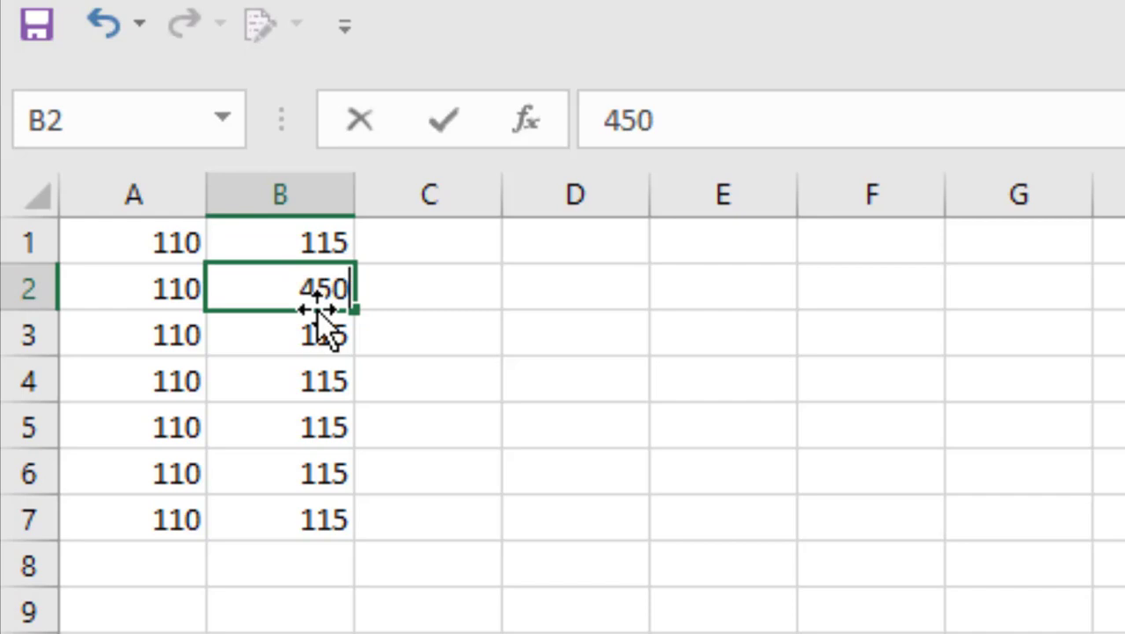
pyautogui.press('Return')
pyautogui.hotkey('ctrl', 'pageup')
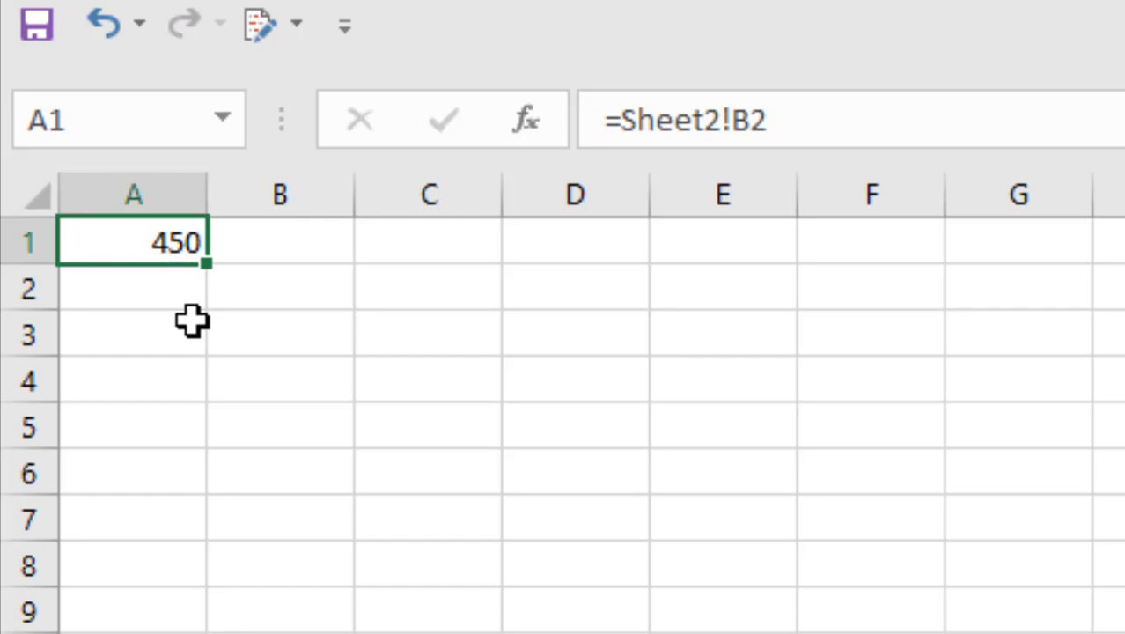
# Compare Sheet1 with Sheet2 and select the range B1:B7 on Sheet2.
pyautogui.hotkey('ctrl', 'pagedown')
pyautogui.hotkey('ctrl', 'pageup')
pyautogui.hotkey('ctrl', 'pagedown')
pyautogui.press('Up')
pyautogui.press('Up')
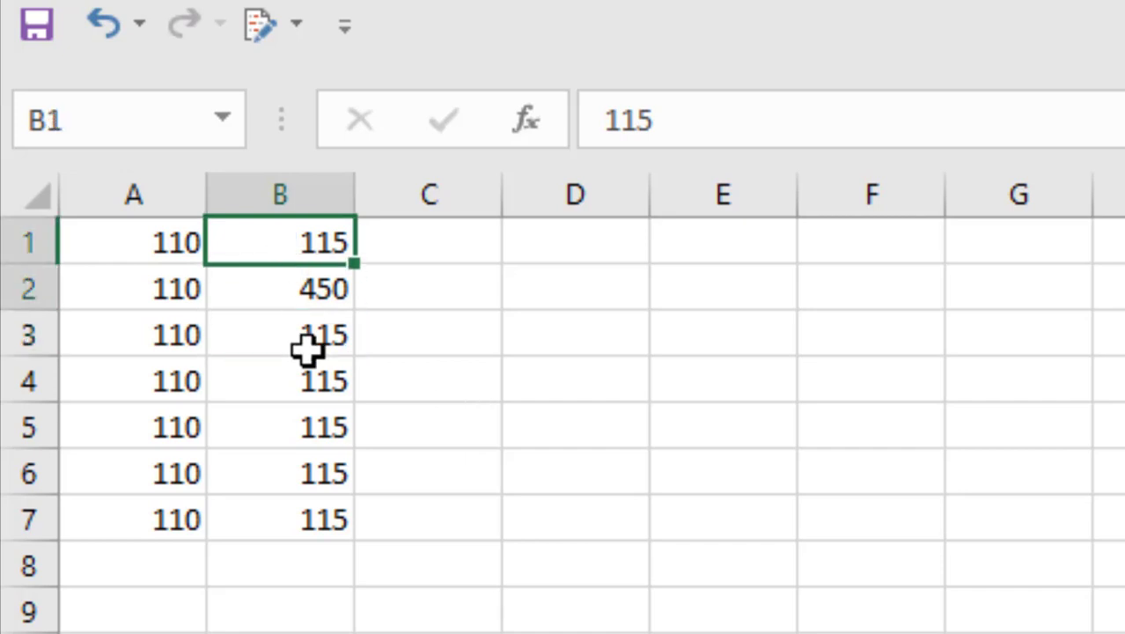
pyautogui.moveTo(307, 349); pyautogui.dragTo(333, 507)
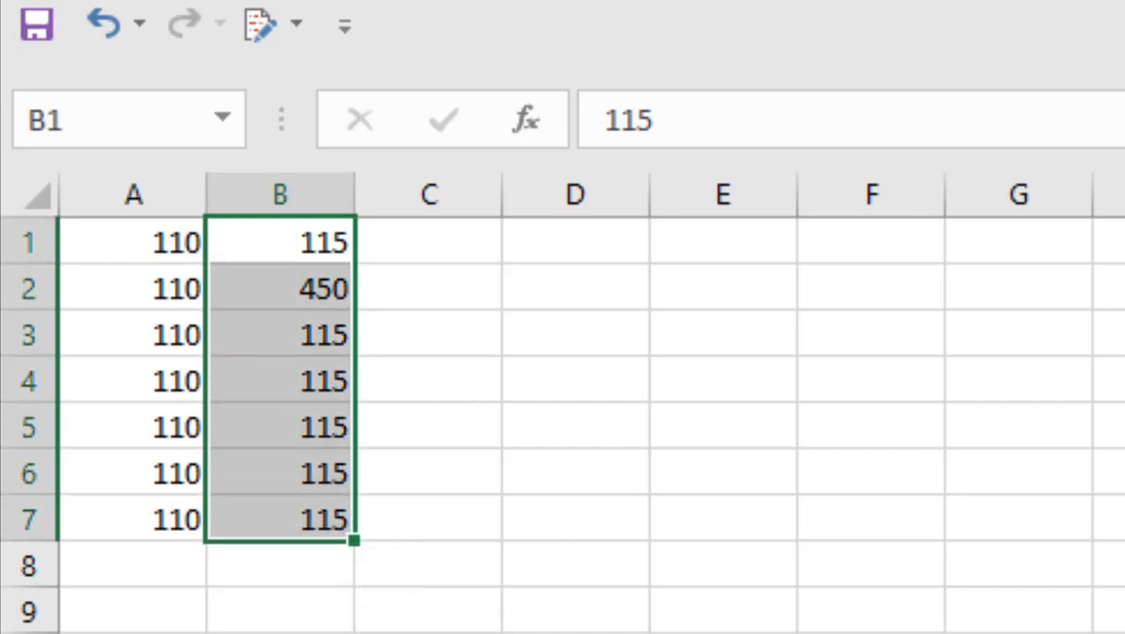
# Sum Sheet2's range B2:B5 in cell A2 of Sheet1 with =Sum(Sheet2!B2:B5), and check the source range on Sheet2.
pyautogui.hotkey('ctrl', 'pageup')
pyautogui.click(171, 305)
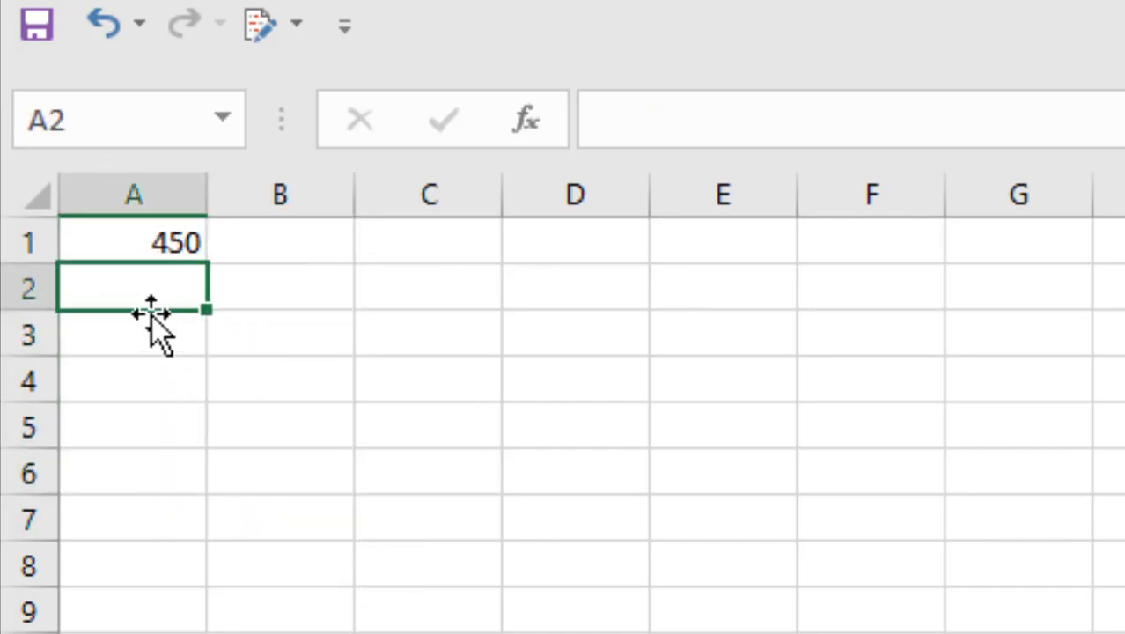
pyautogui.write('=Sum(')
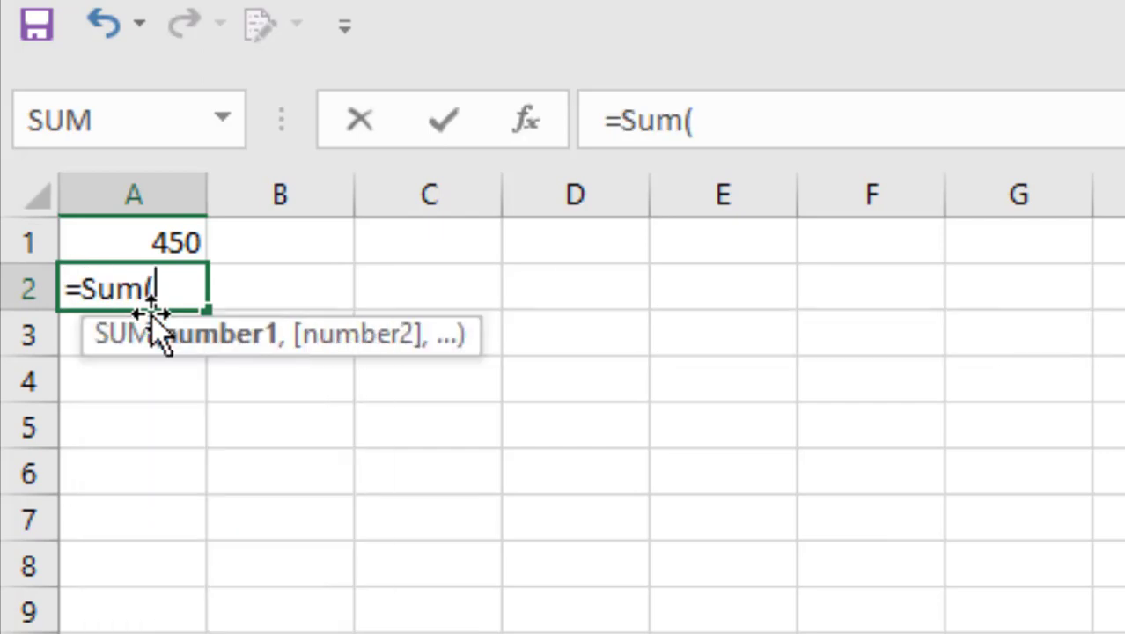
pyautogui.write('Sheet2!')
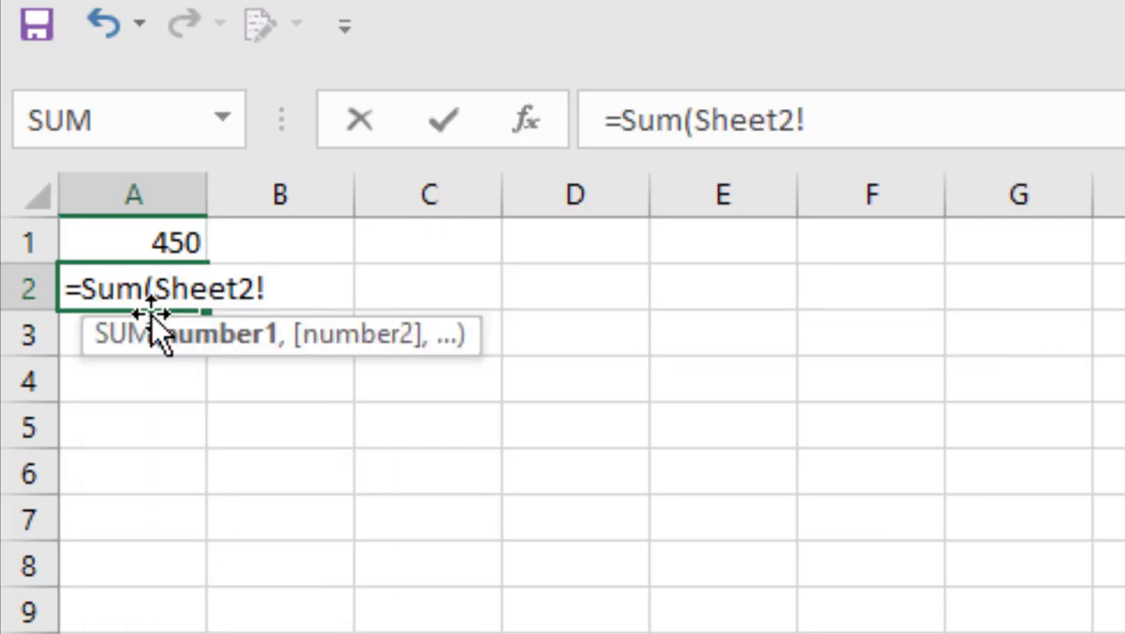
pyautogui.write('B2:')
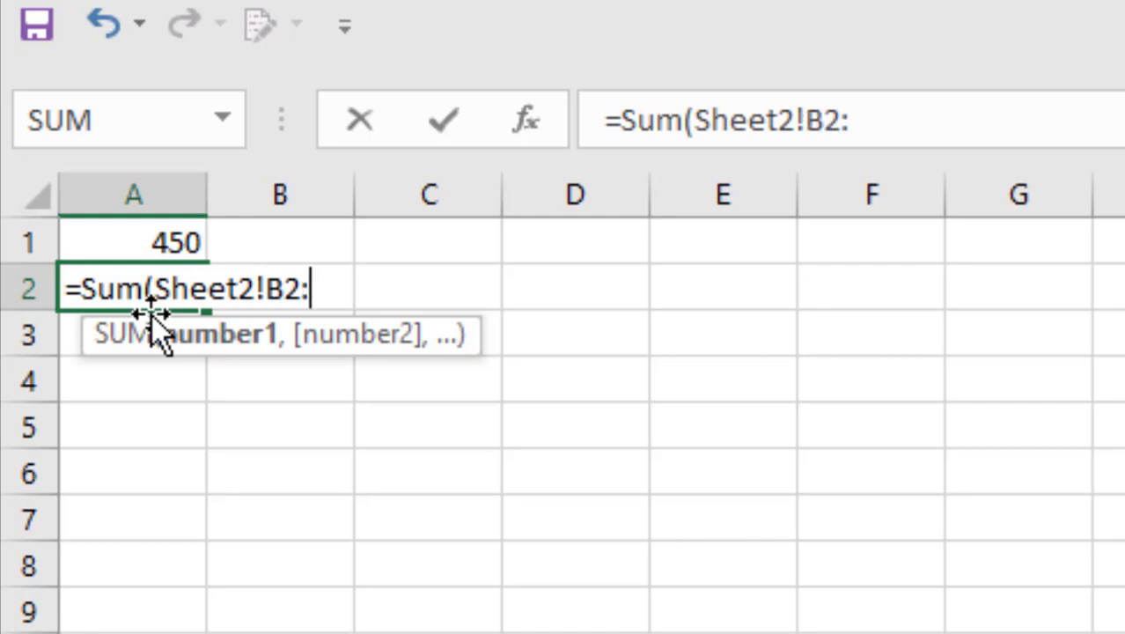
pyautogui.write('B5')
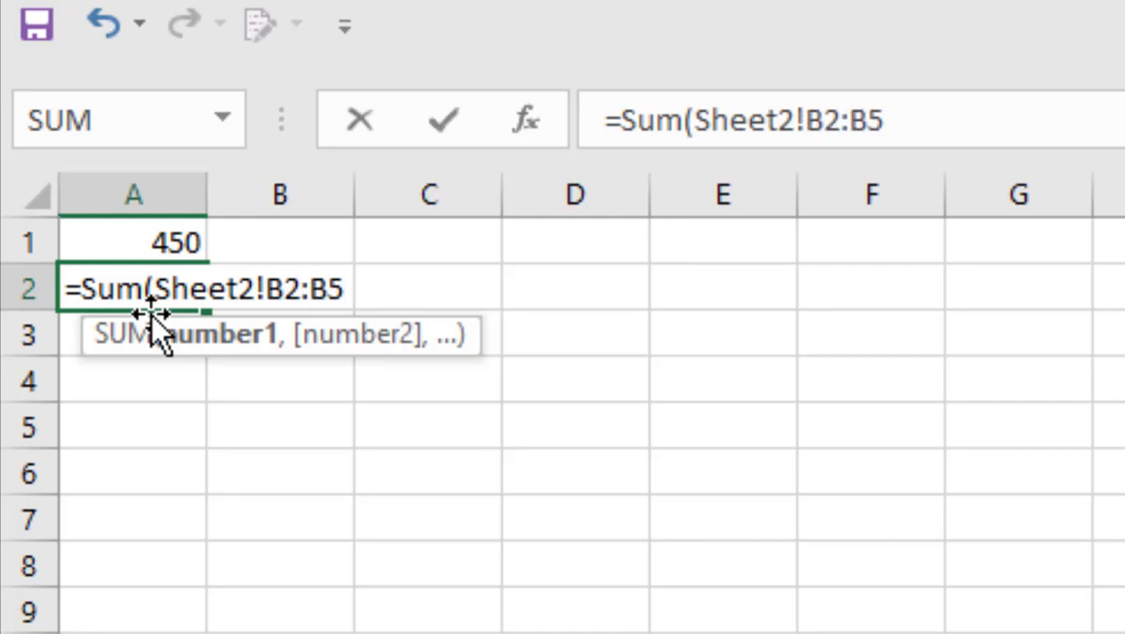
pyautogui.press('Return')
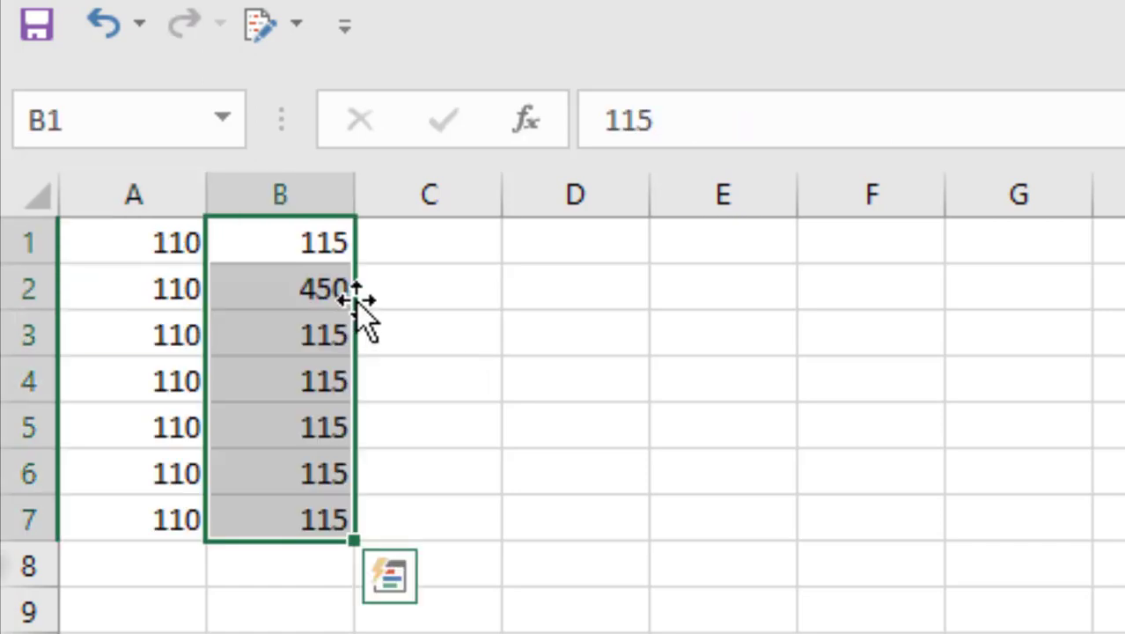
pyautogui.click(284, 284)
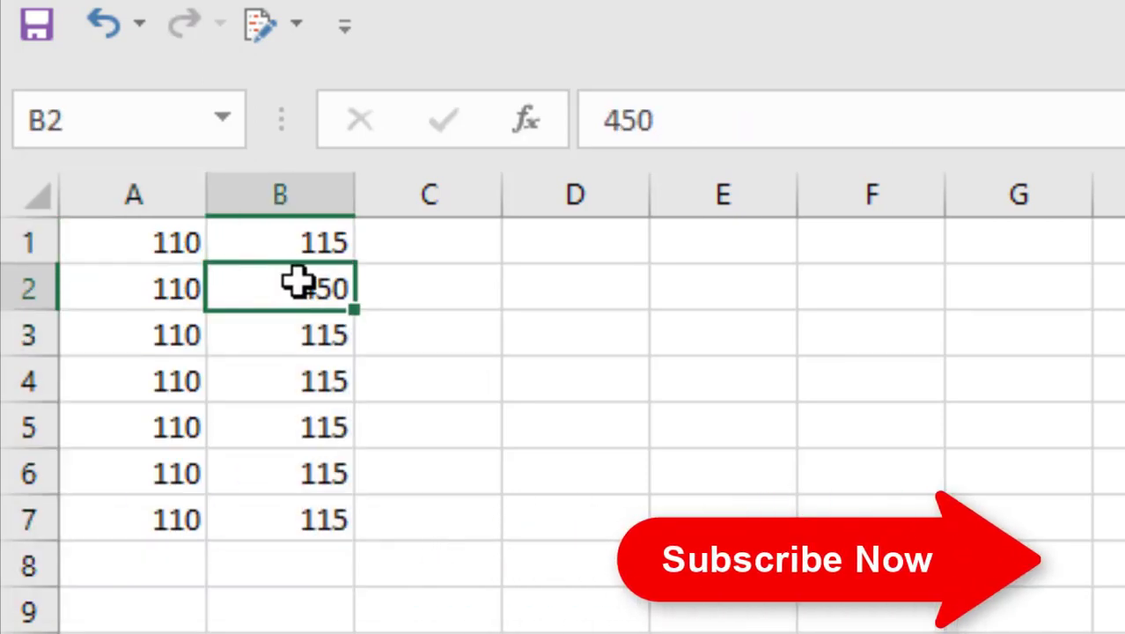
pyautogui.moveTo(293, 282); pyautogui.dragTo(299, 428)
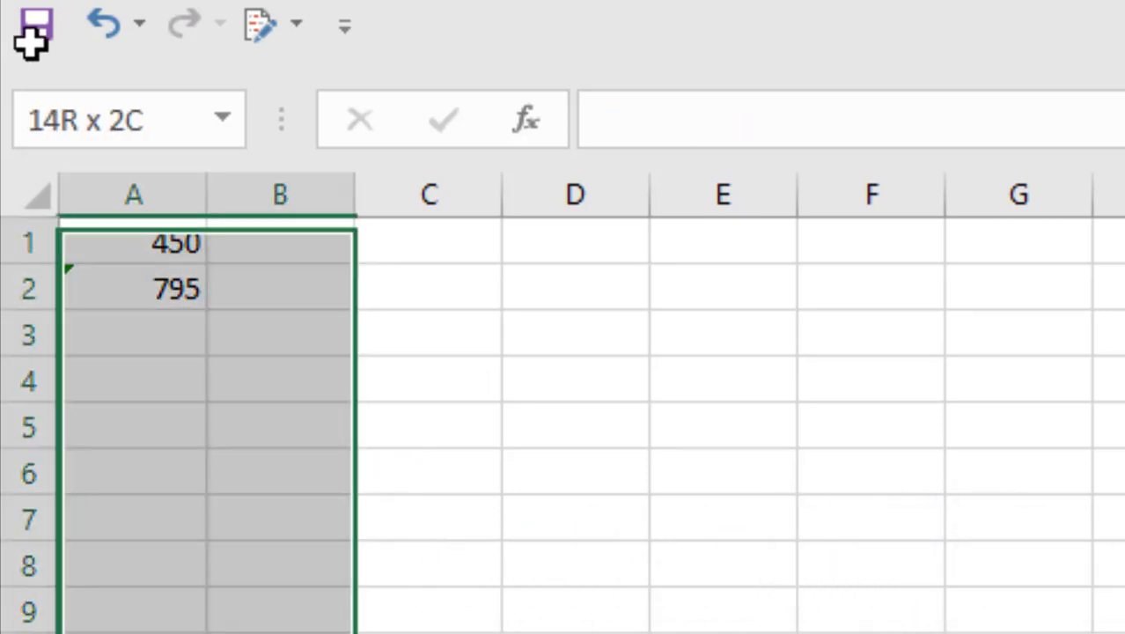
# Clear the formulas from columns A and B of Sheet1, rows 1 to 14.
pyautogui.moveTo(32, 41); pyautogui.dragTo(23, 35)
pyautogui.press('Delete')
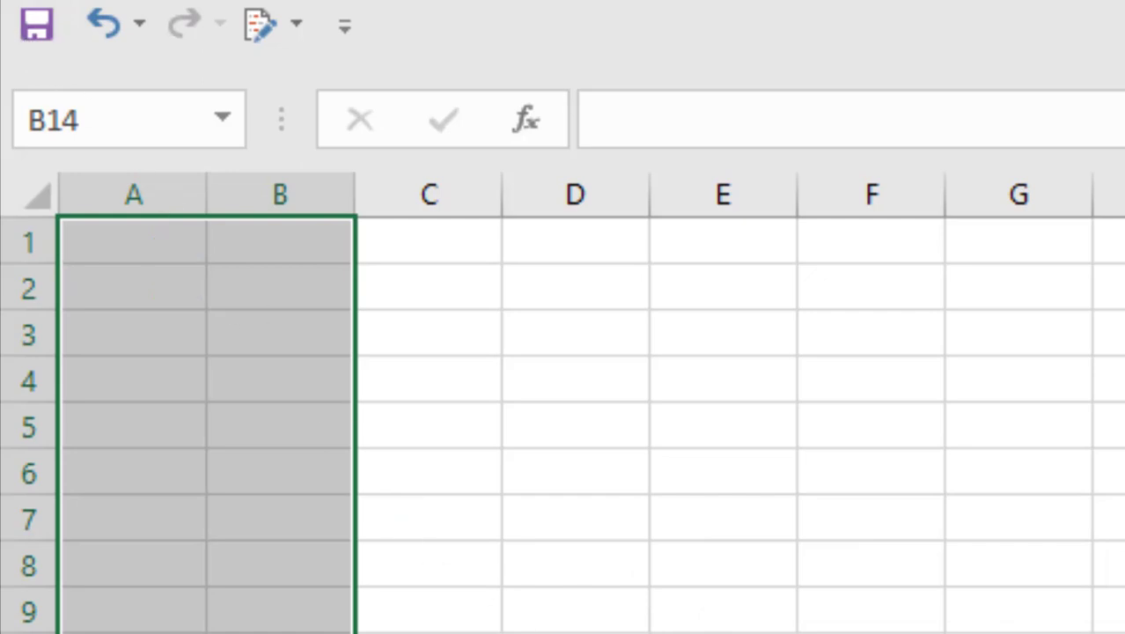
pyautogui.click(576, 633)
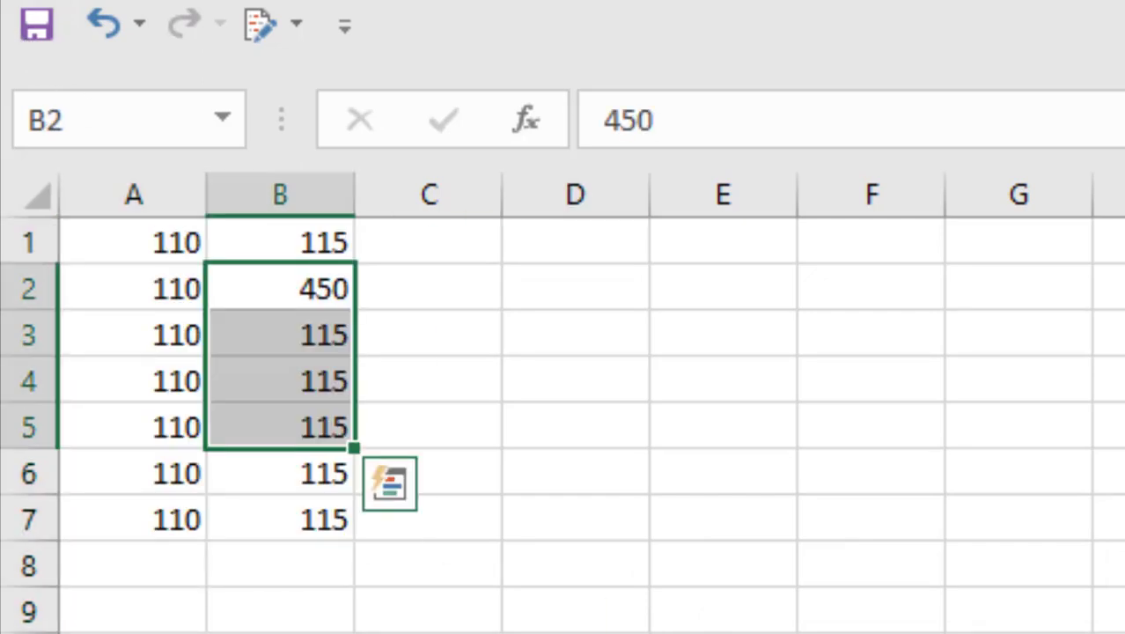
pyautogui.click(428, 633)
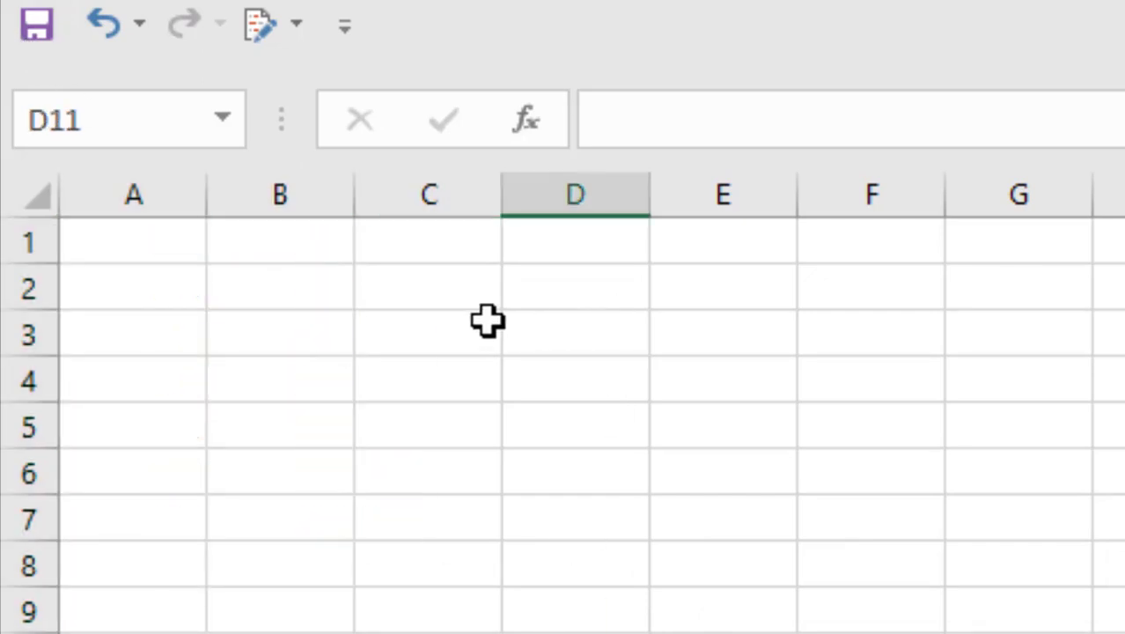
# Link cell A1 of Sheet1 to cell B1 on Sheet2 by picking the source cell, giving =Sheet2!B1.
pyautogui.click(154, 240)
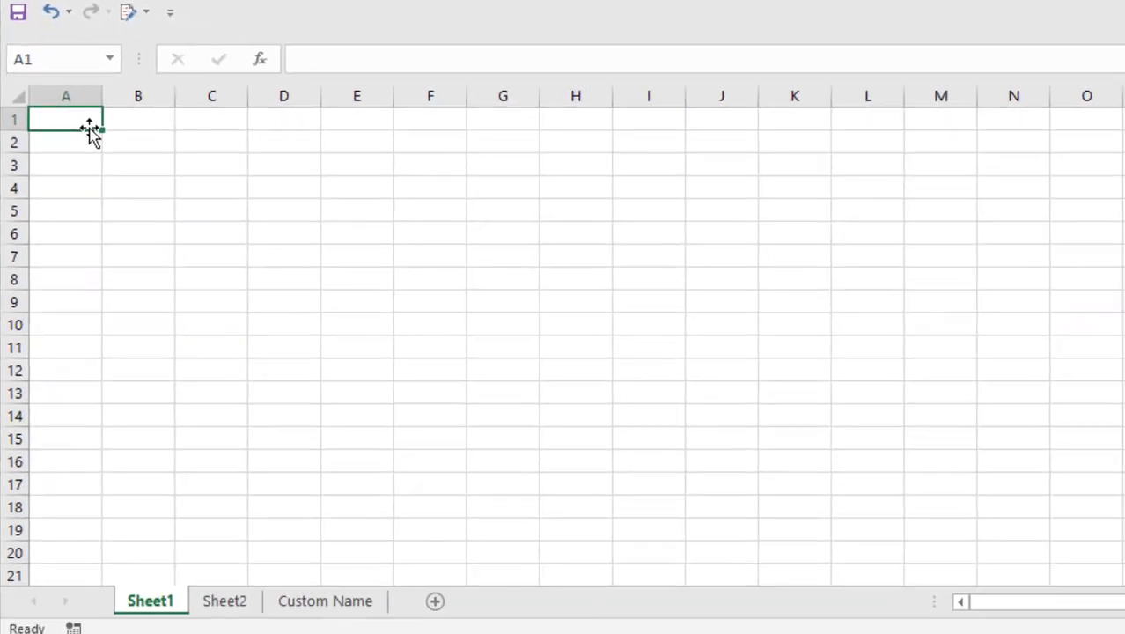
pyautogui.write('=')
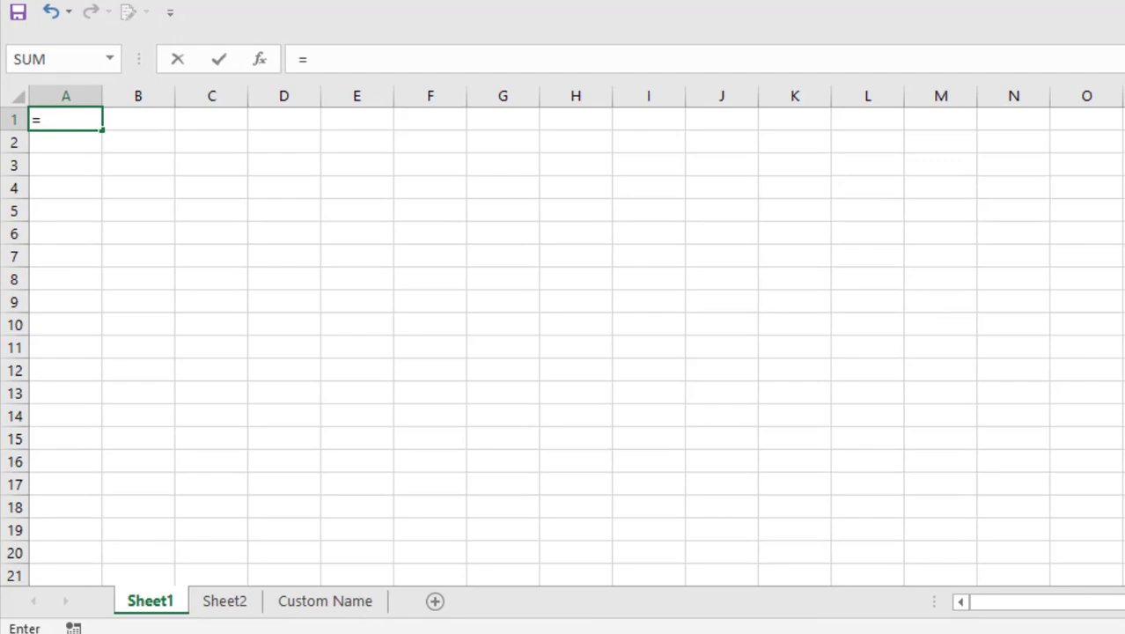
pyautogui.click(231, 607)
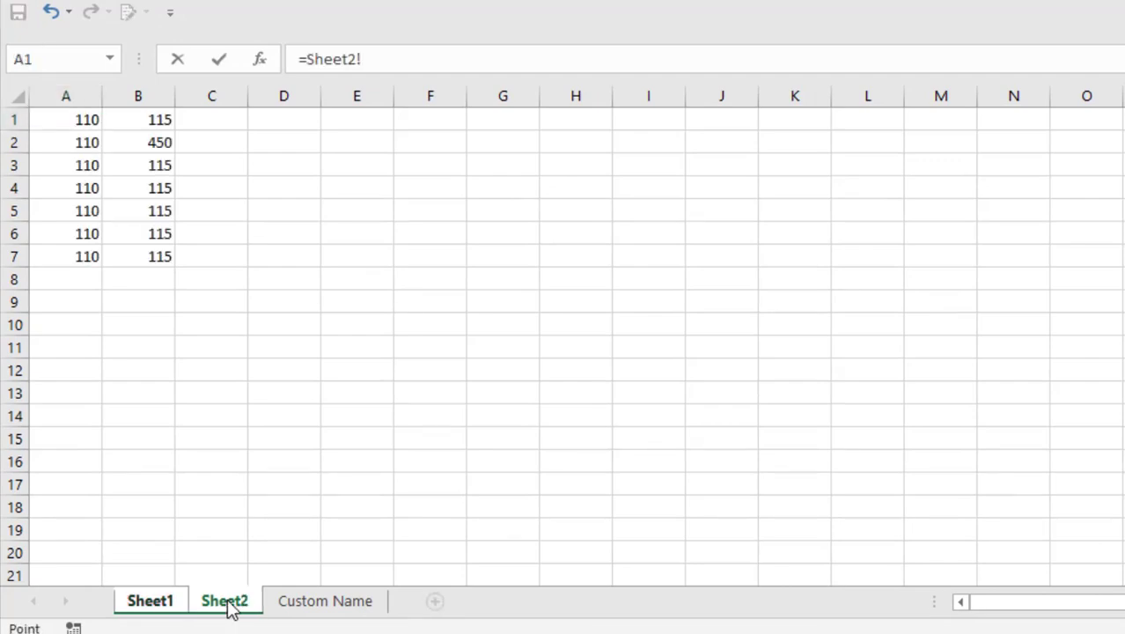
pyautogui.click(159, 120)
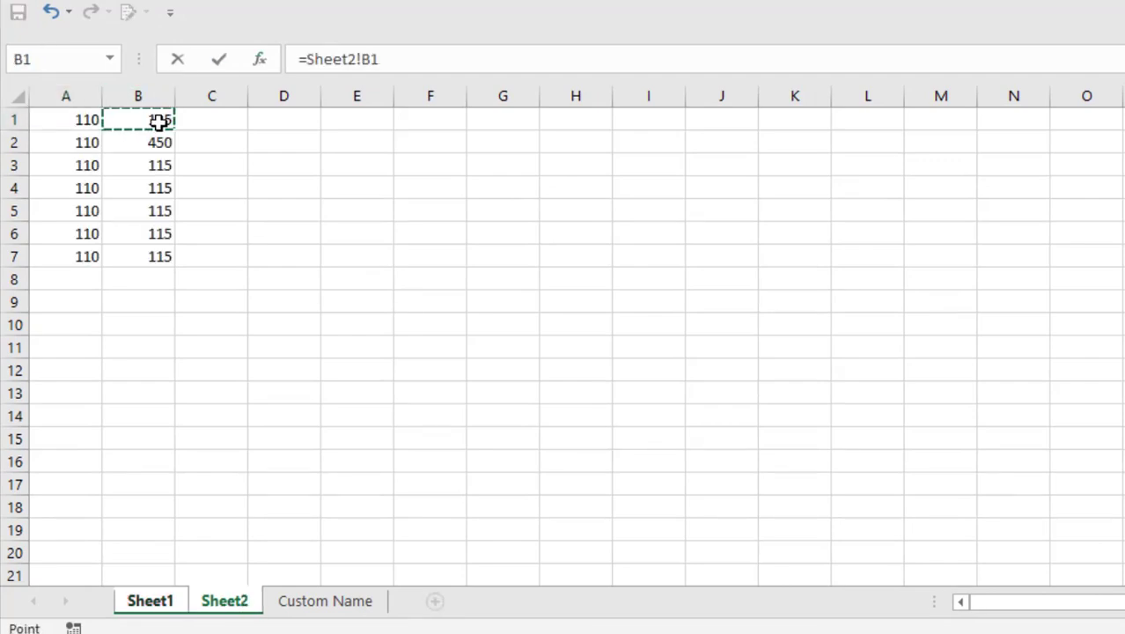
pyautogui.press('Return')
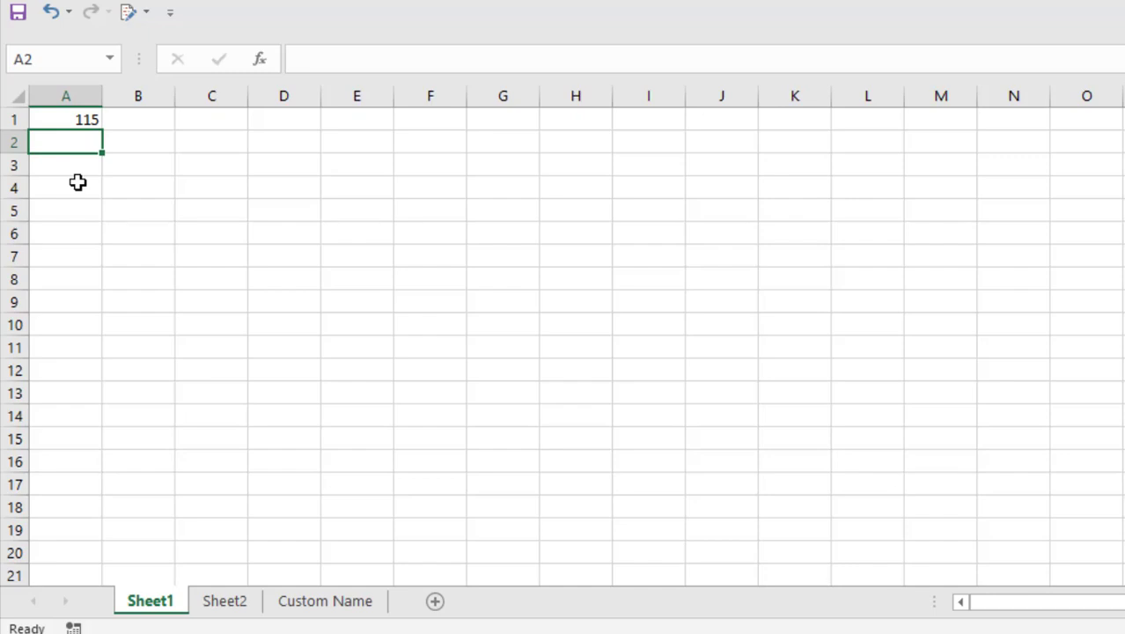
# Sum Sheet2's range B1:B7 in cell A2 of Sheet1 by picking the range, giving =Sum(Sheet2!B1:B7).
pyautogui.write('=Sum(')
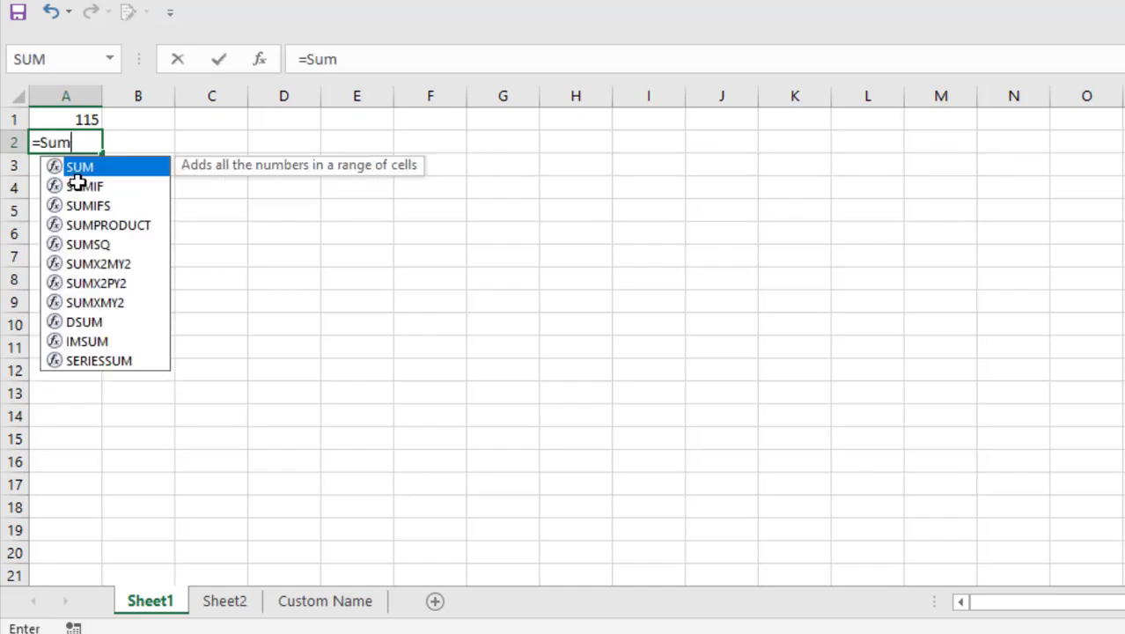
pyautogui.click(227, 606)
pyautogui.moveTo(140, 124); pyautogui.dragTo(159, 251)
pyautogui.click(439, 58)
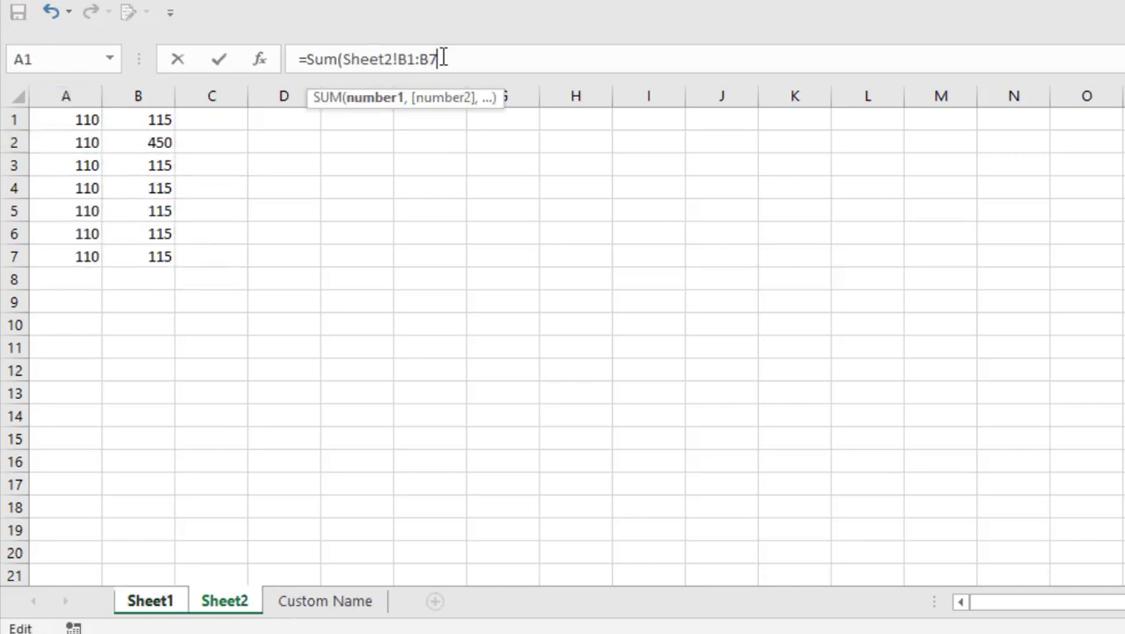
pyautogui.write(')')
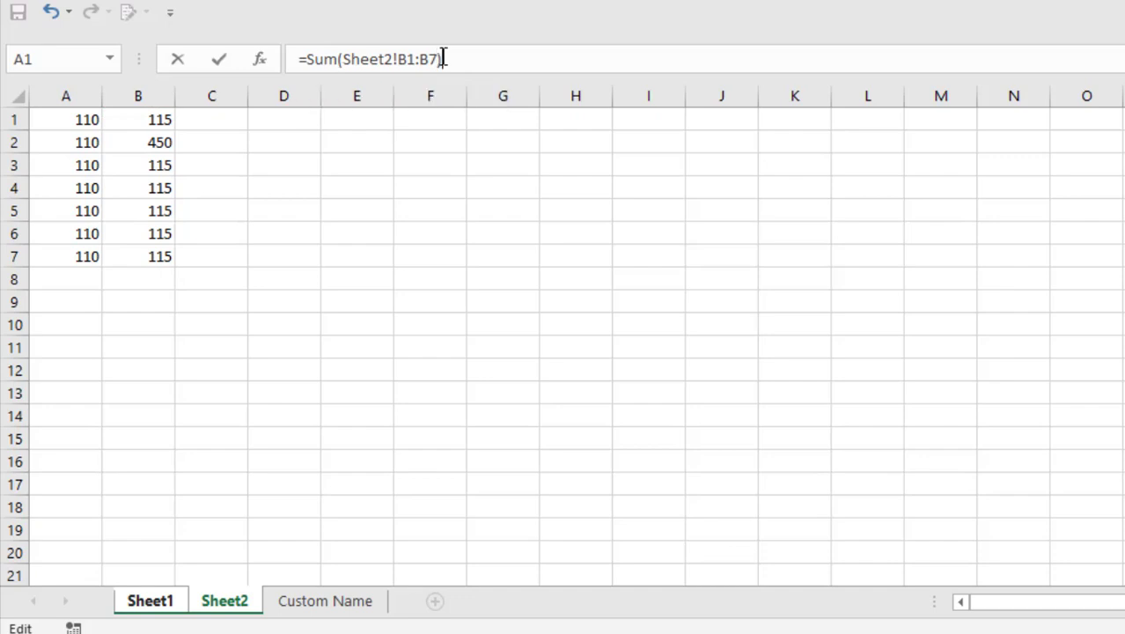
pyautogui.press('Return')
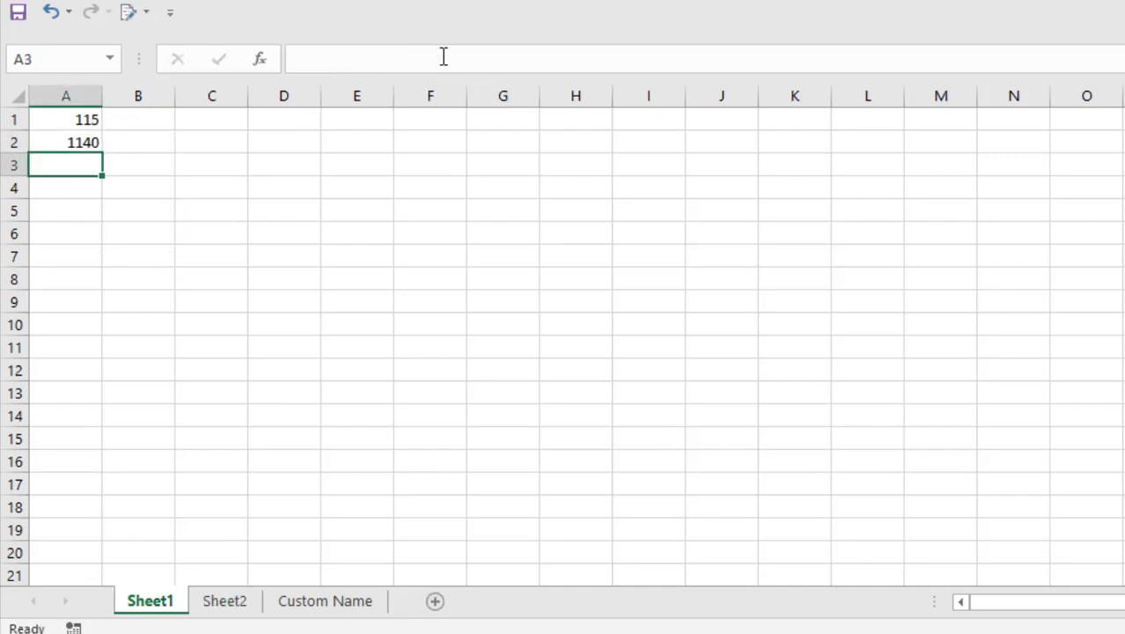
# Set cell B3 on Sheet2 to 1 and return to the sum formula in A2 of Sheet1.
pyautogui.click(53, 139)
pyautogui.click(225, 601)
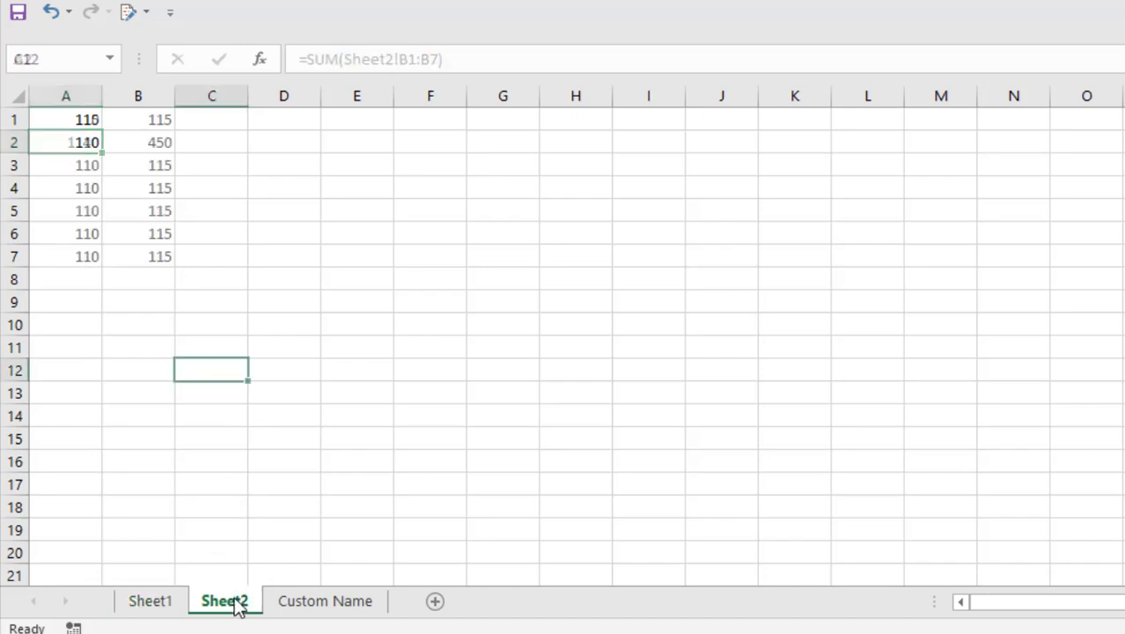
pyautogui.click(150, 169)
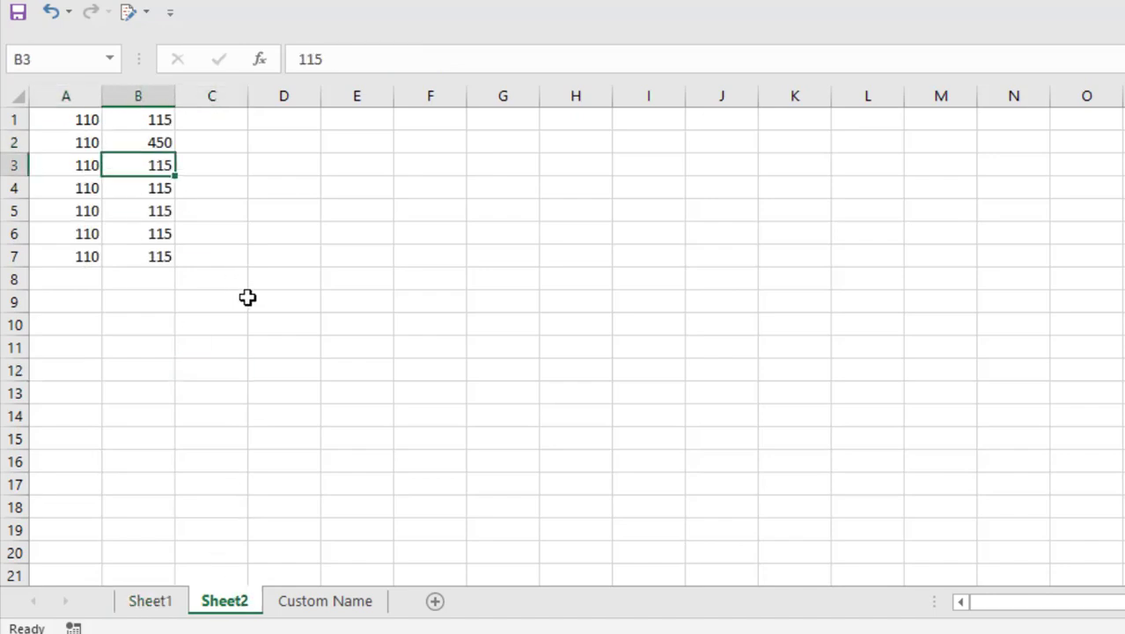
pyautogui.write('1000')
pyautogui.press('Return')
pyautogui.click(151, 601)
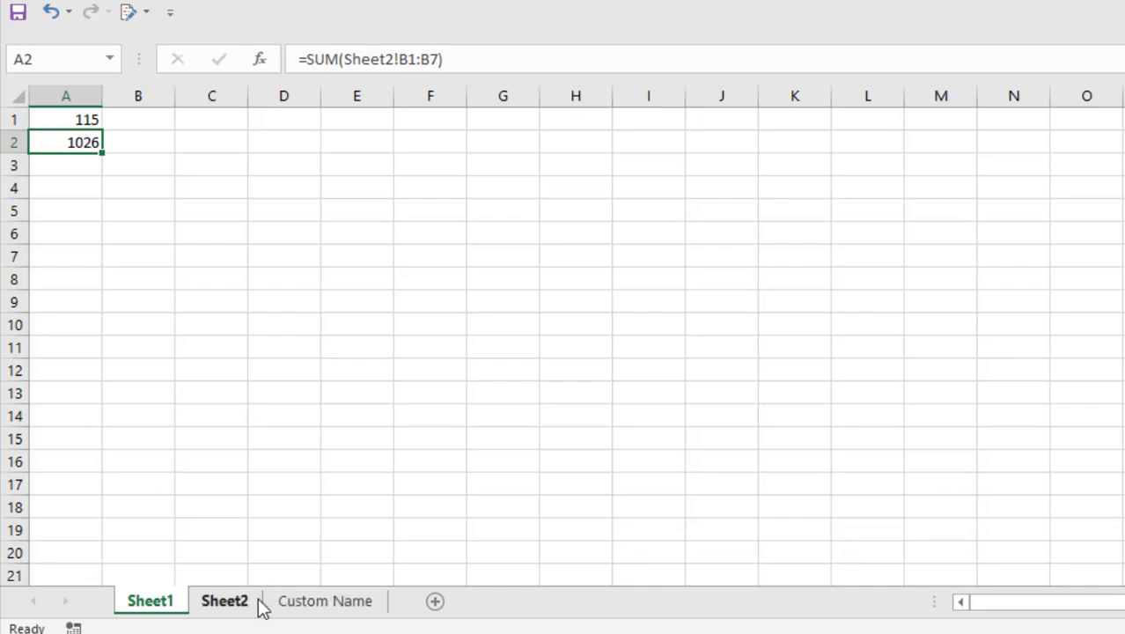
# View the Custom Name sheet and reference its cell A1 in C2 of Sheet1 with ='Custom Name'!A1.
pyautogui.click(342, 602)
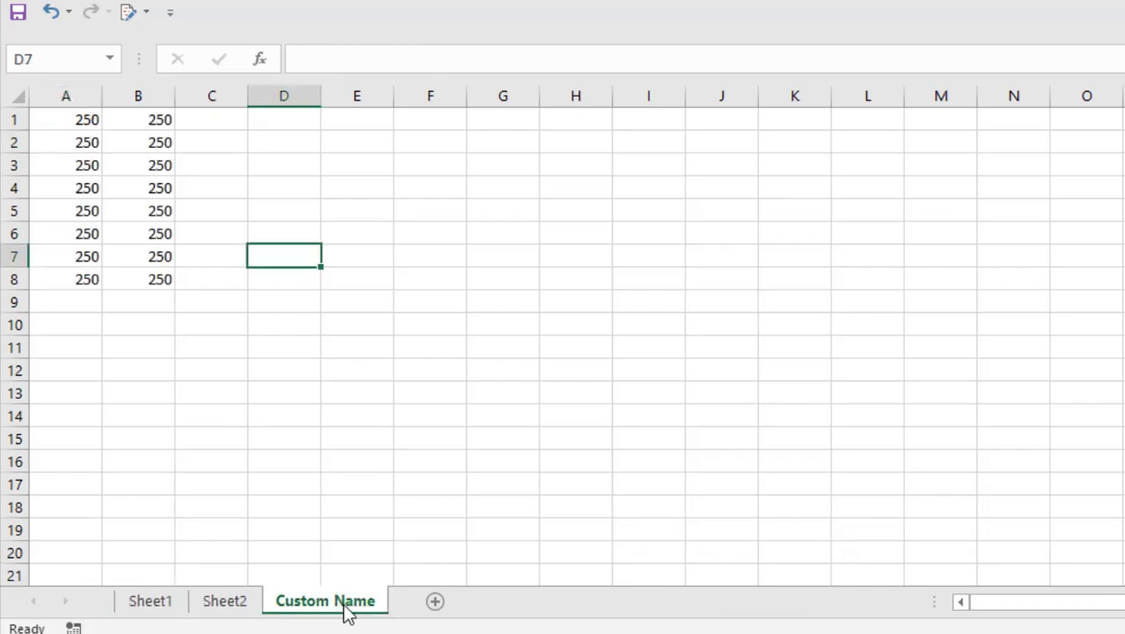
pyautogui.click(172, 606)
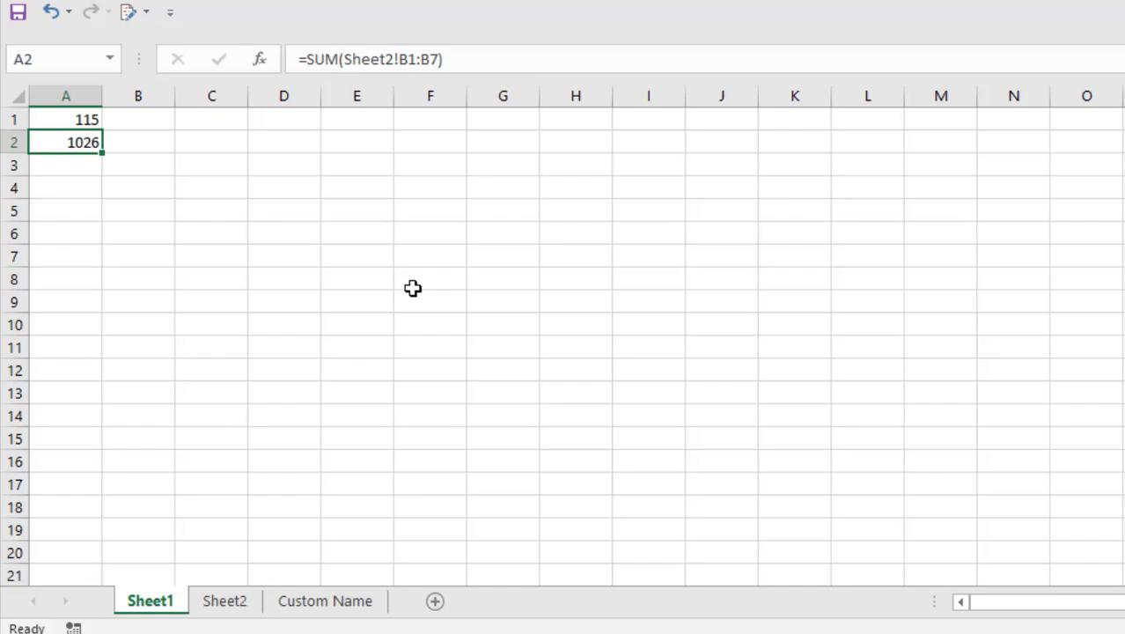
pyautogui.click(201, 136)
pyautogui.write('=')
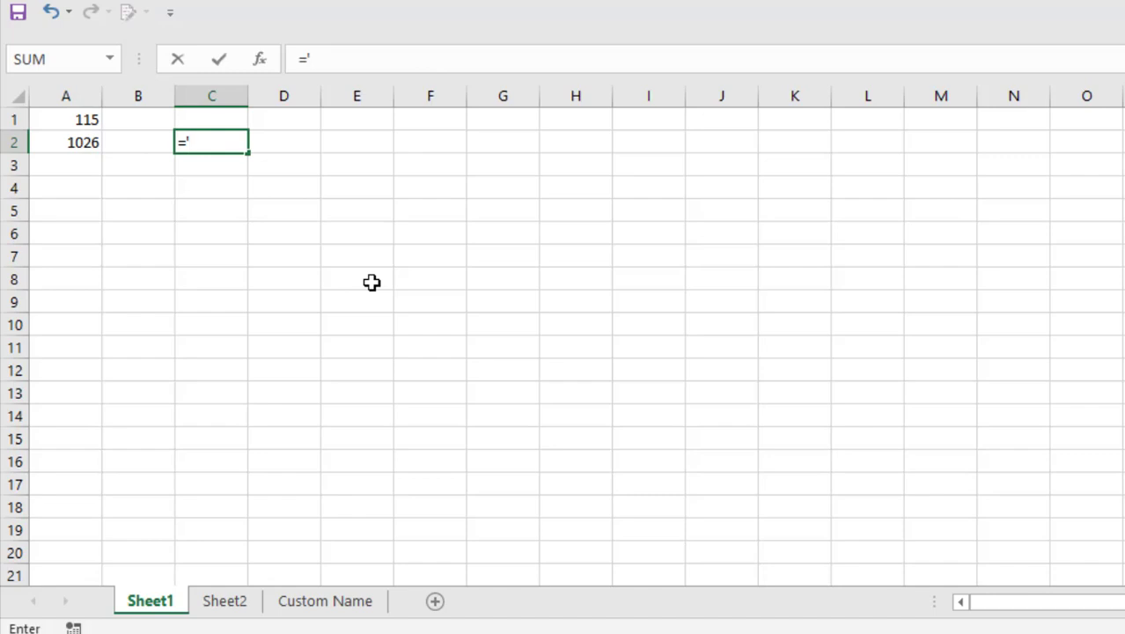
pyautogui.write("'Custom Name'!")
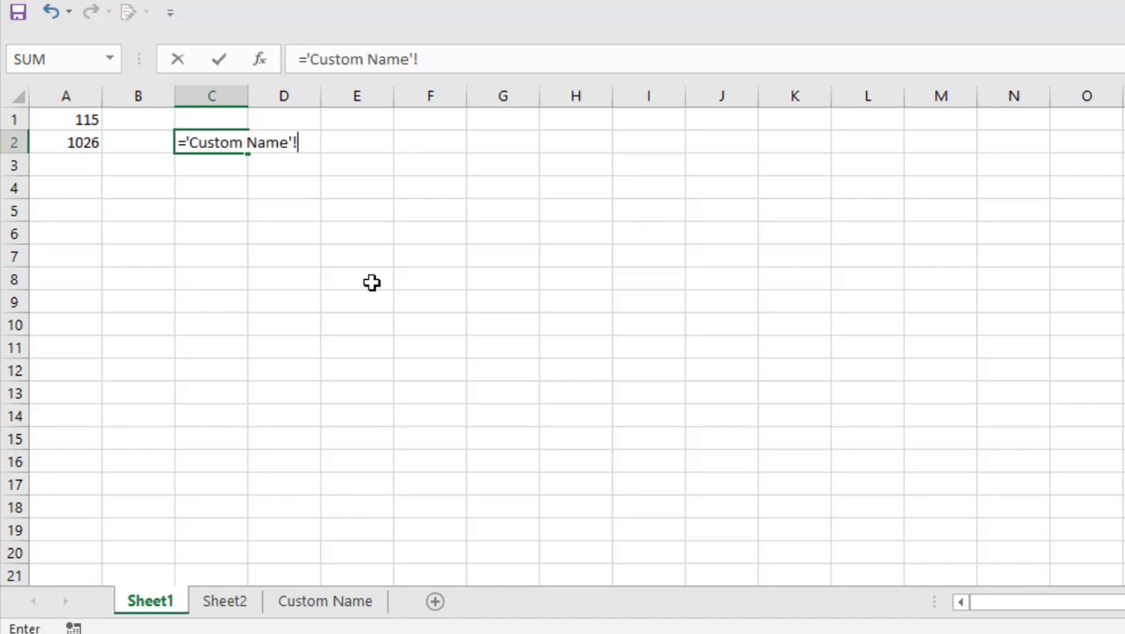
pyautogui.write('A1')
pyautogui.press('Return')
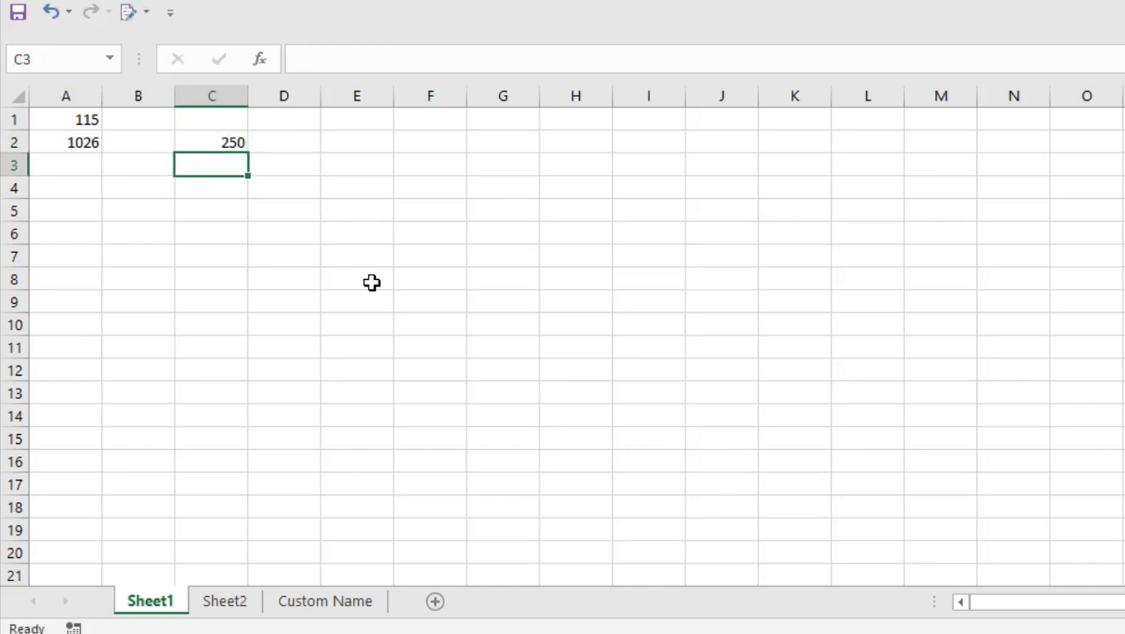
# Compare cell A1 on the Custom Name sheet with the linked cell C2 on Sheet1.
pyautogui.click(350, 609)
pyautogui.click(75, 126)
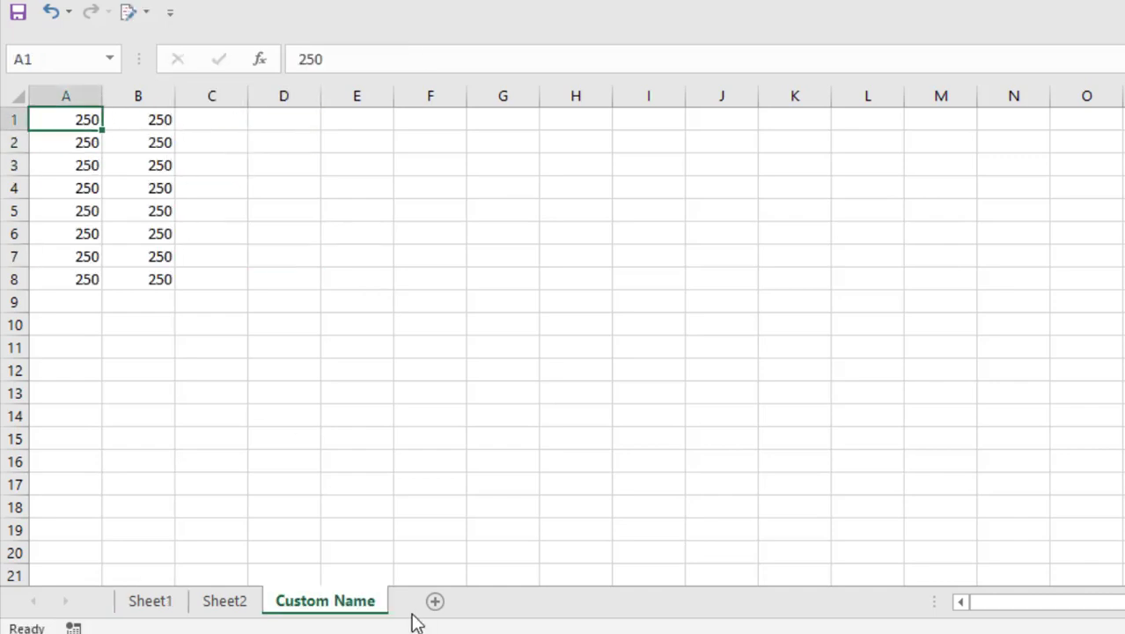
pyautogui.click(170, 605)
pyautogui.click(205, 145)
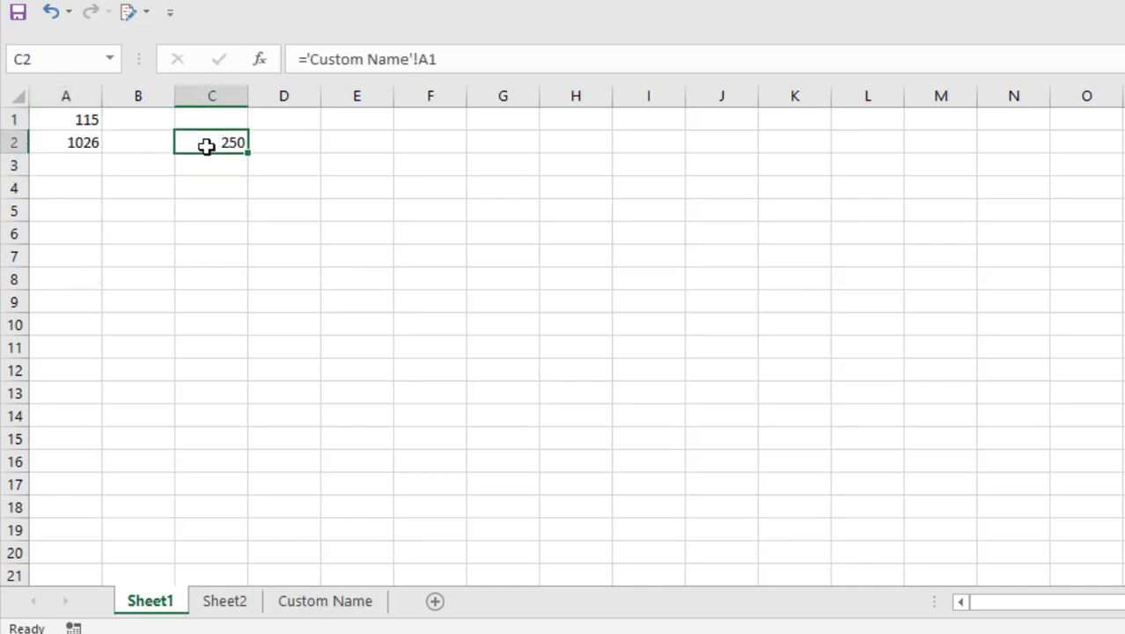
# Remove both single quotes around the sheet name in C2's formula to make it =Custom Name!A1, and dismiss the file selection dialog.
pyautogui.click(410, 58)
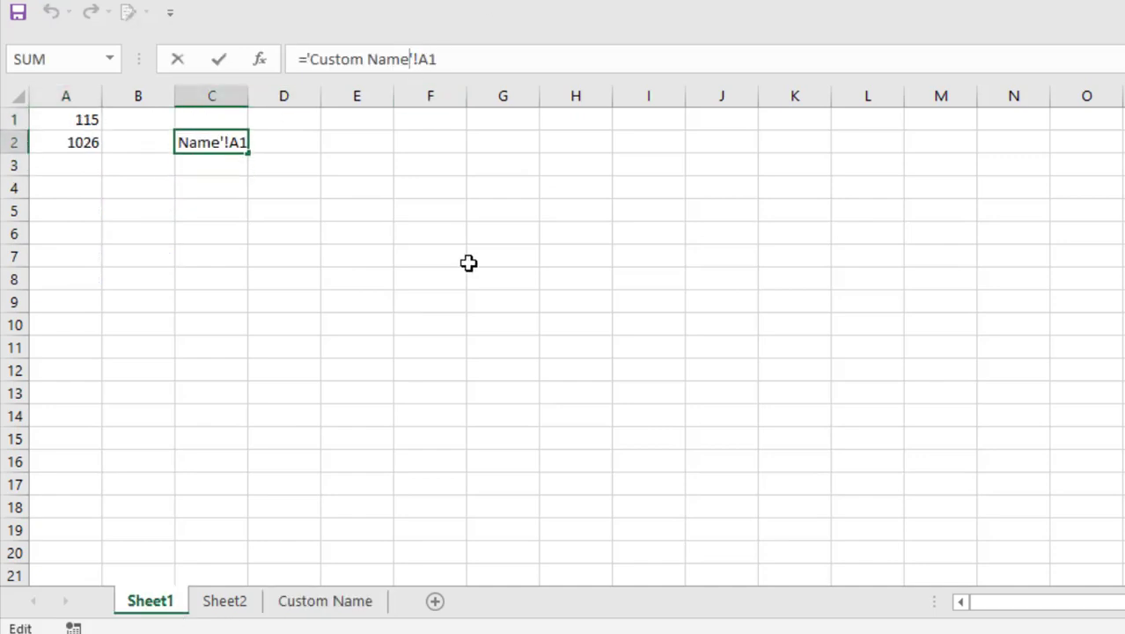
pyautogui.press('Delete')
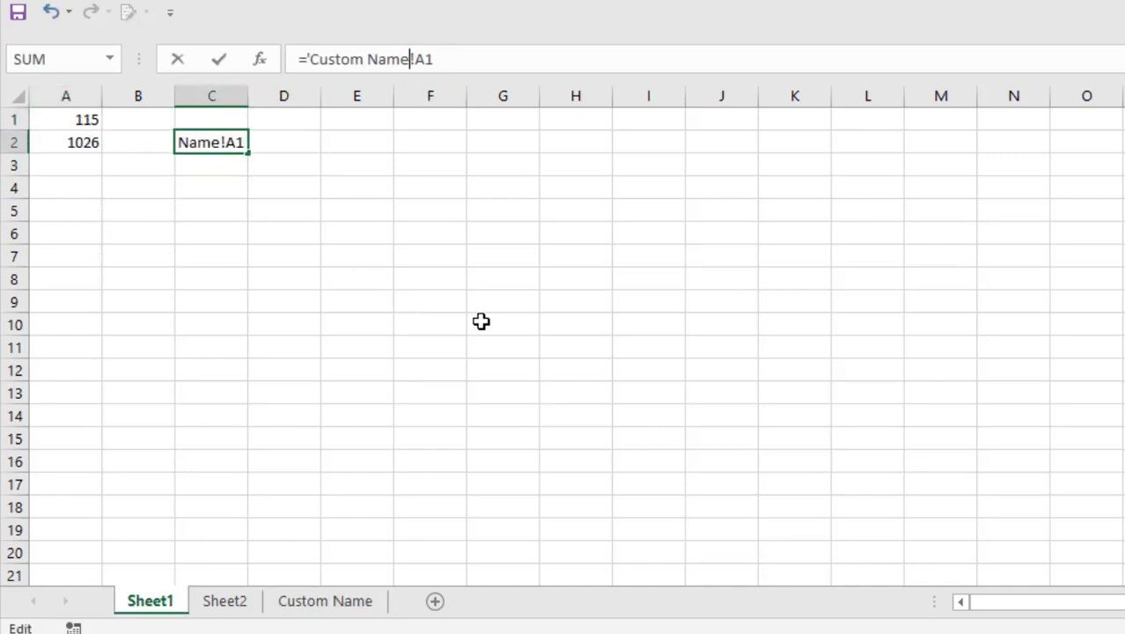
pyautogui.click(314, 58)
pyautogui.press('BackSpace')
pyautogui.press('Return')
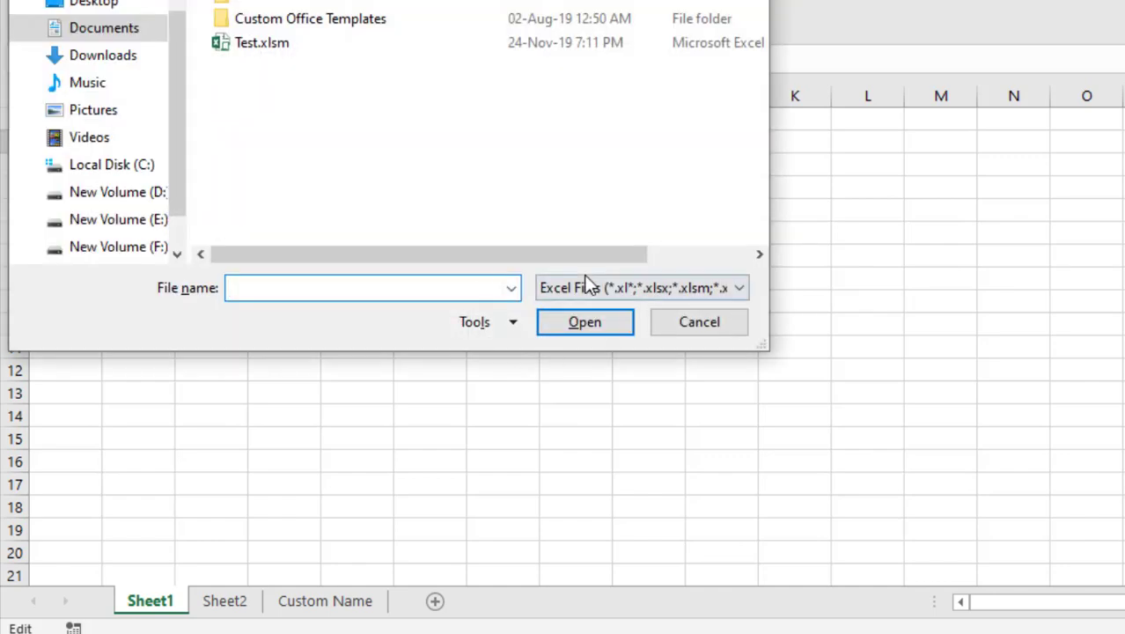
pyautogui.press('Escape')
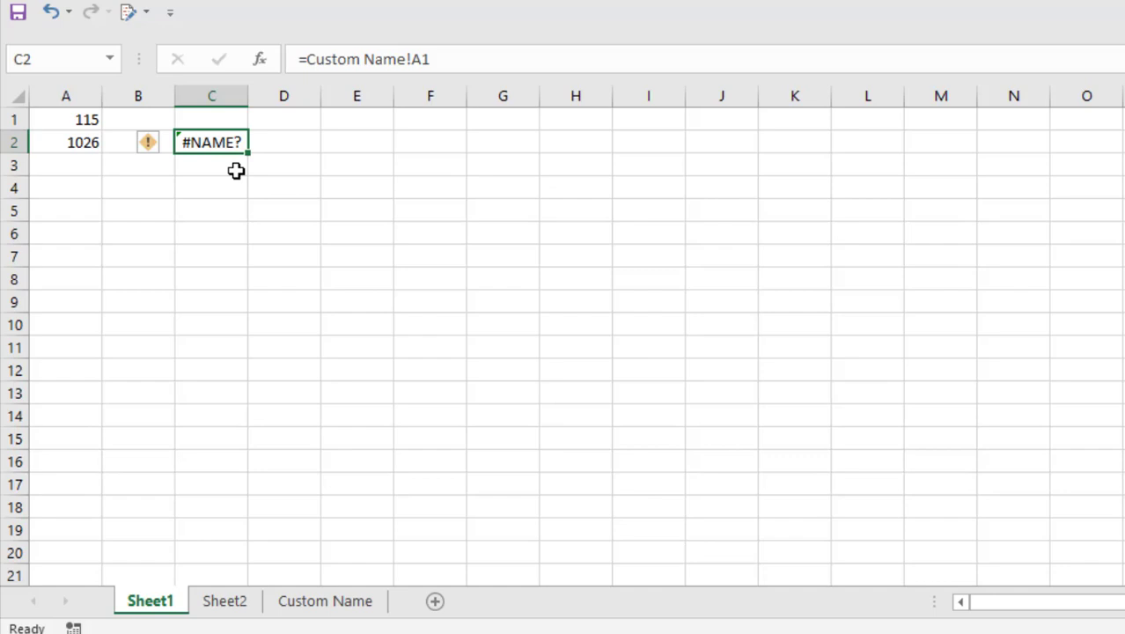
# Link cell C6 of Sheet1 to cell B1 on the Custom Name sheet by picking it, giving ='Custom Name'!B1.
pyautogui.click(226, 220)
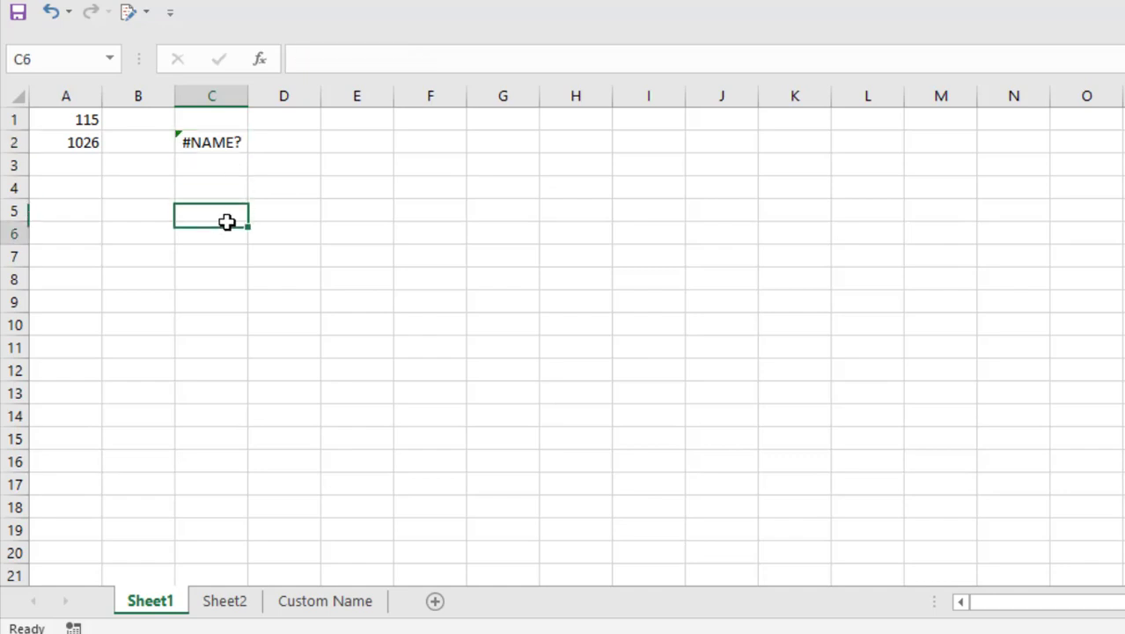
pyautogui.press('Return')
pyautogui.write('=')
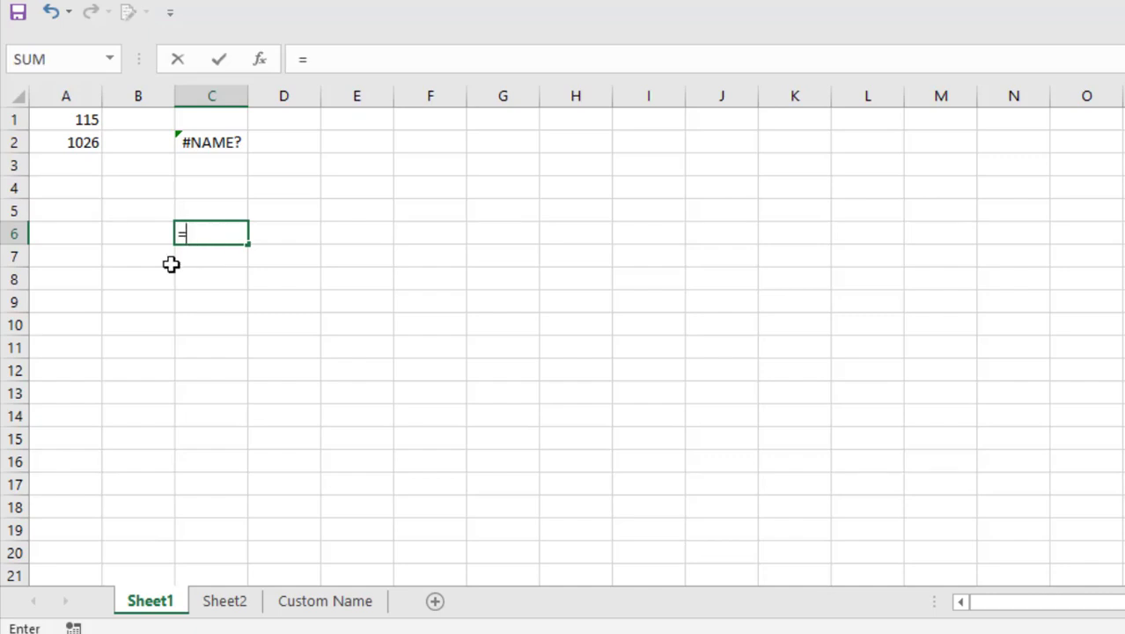
pyautogui.click(322, 606)
pyautogui.click(154, 127)
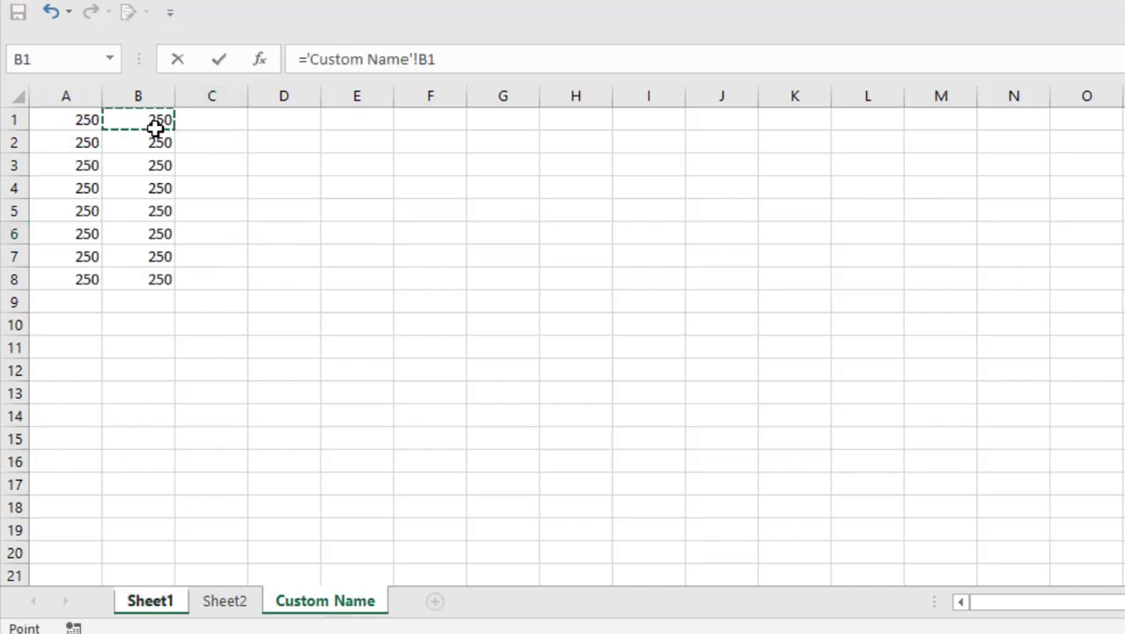
pyautogui.press('Return')
pyautogui.click(241, 232)
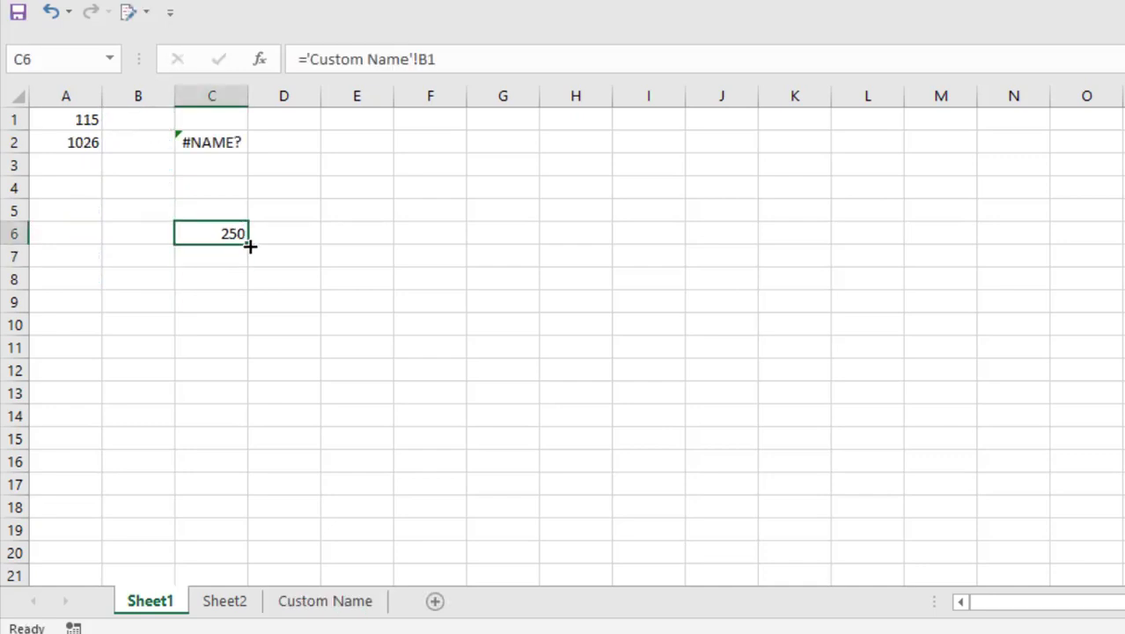
# Highlight the quoted sheet name in C6's formula, compare it with the Custom Name sheet, and clear the cell.
pyautogui.moveTo(310, 58); pyautogui.dragTo(417, 58)
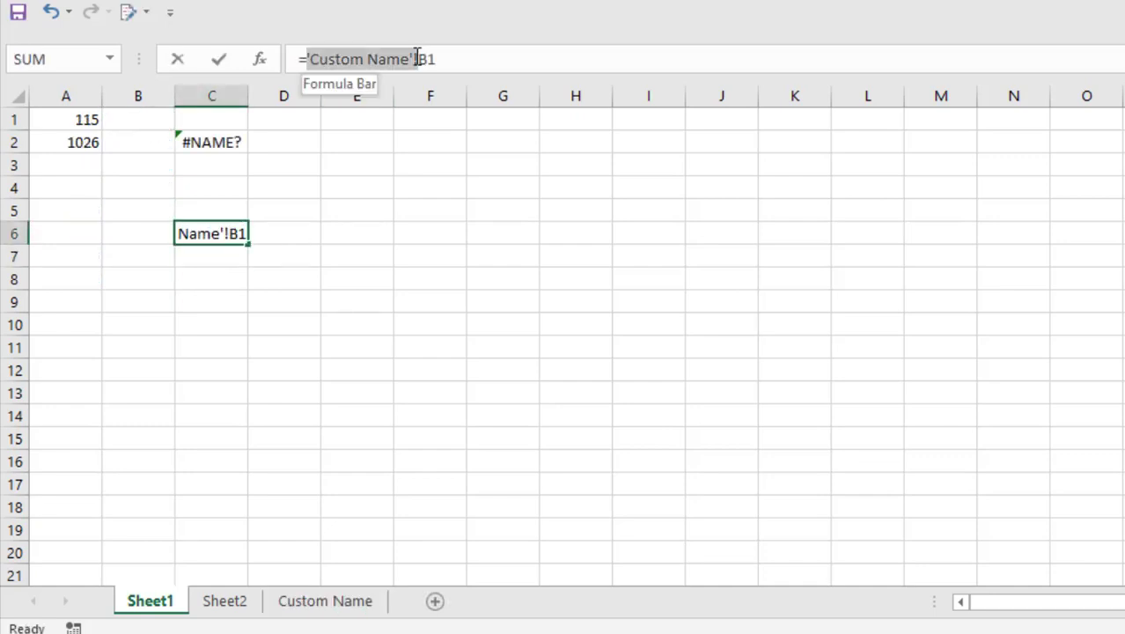
pyautogui.click(340, 604)
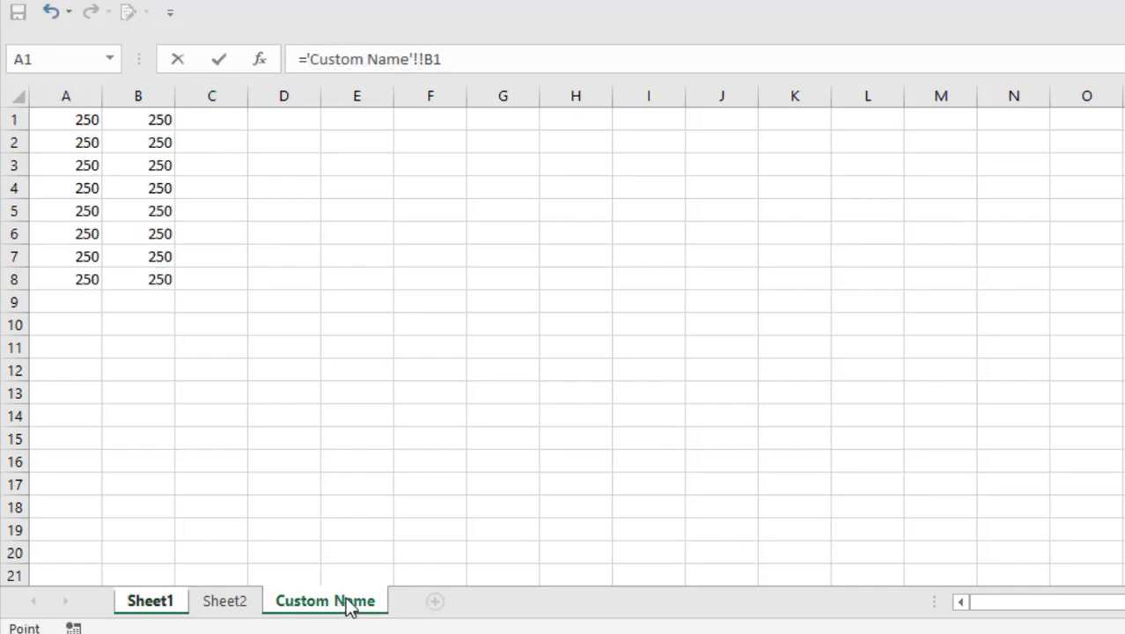
pyautogui.press('Escape')
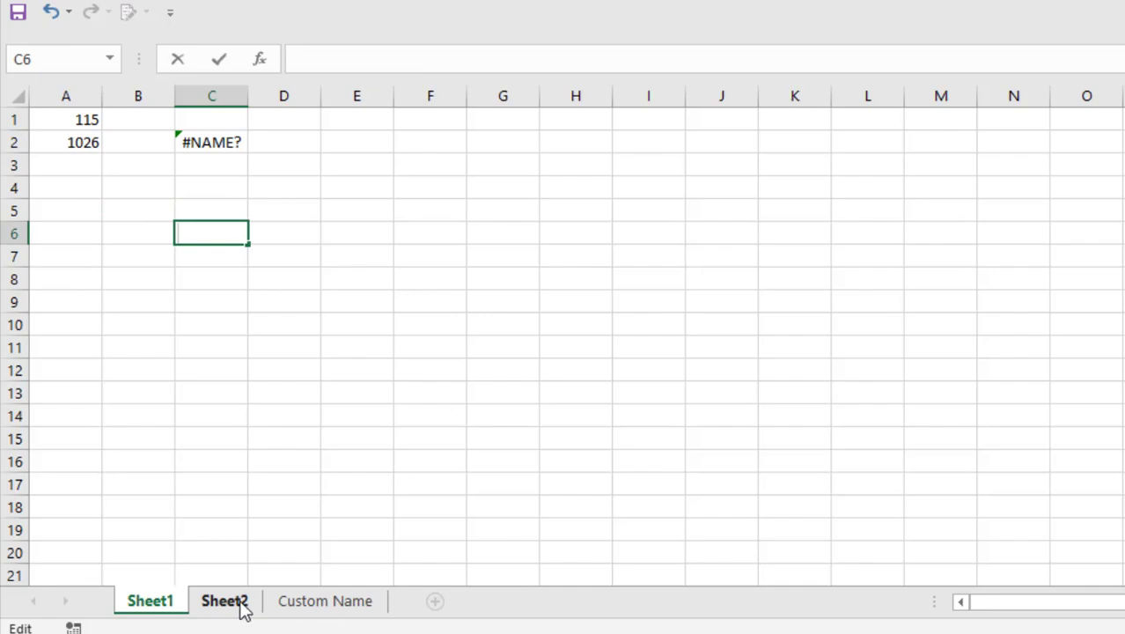
# Name the range A6:B7 on Sheet2 Hello and deselect it.
pyautogui.click(224, 608)
pyautogui.click(282, 214)
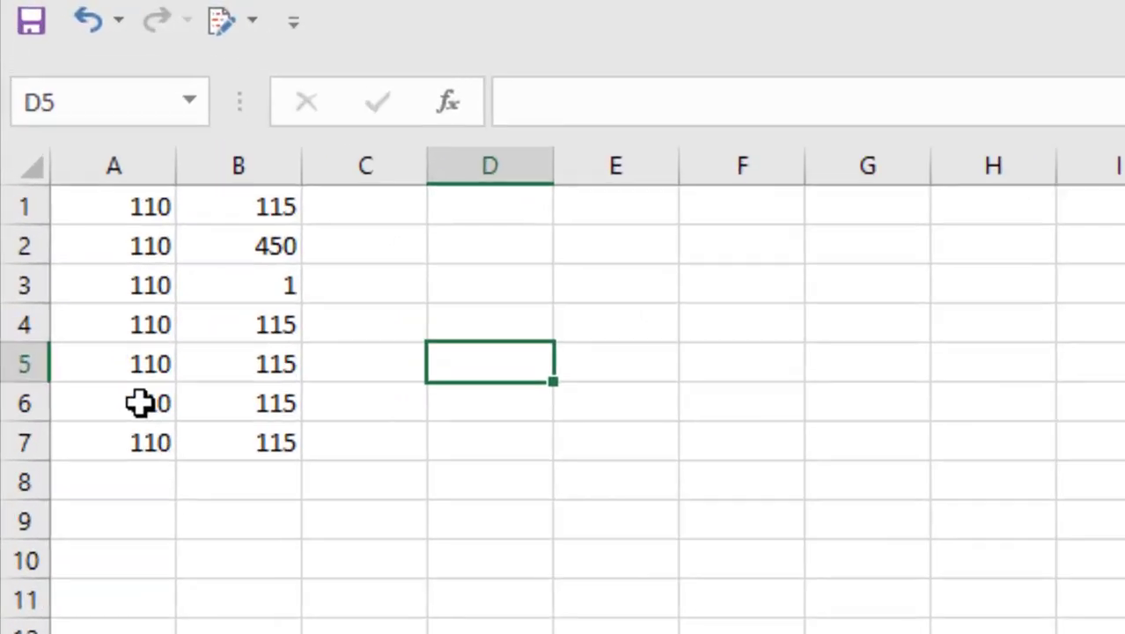
pyautogui.moveTo(81, 238); pyautogui.dragTo(105, 262)
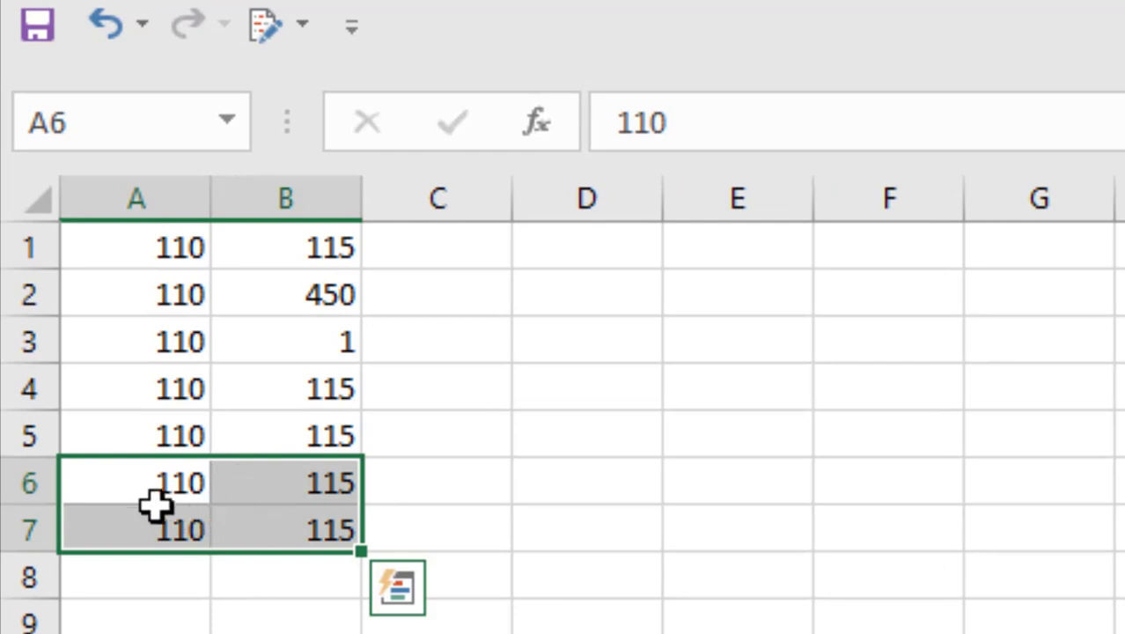
pyautogui.click(123, 121)
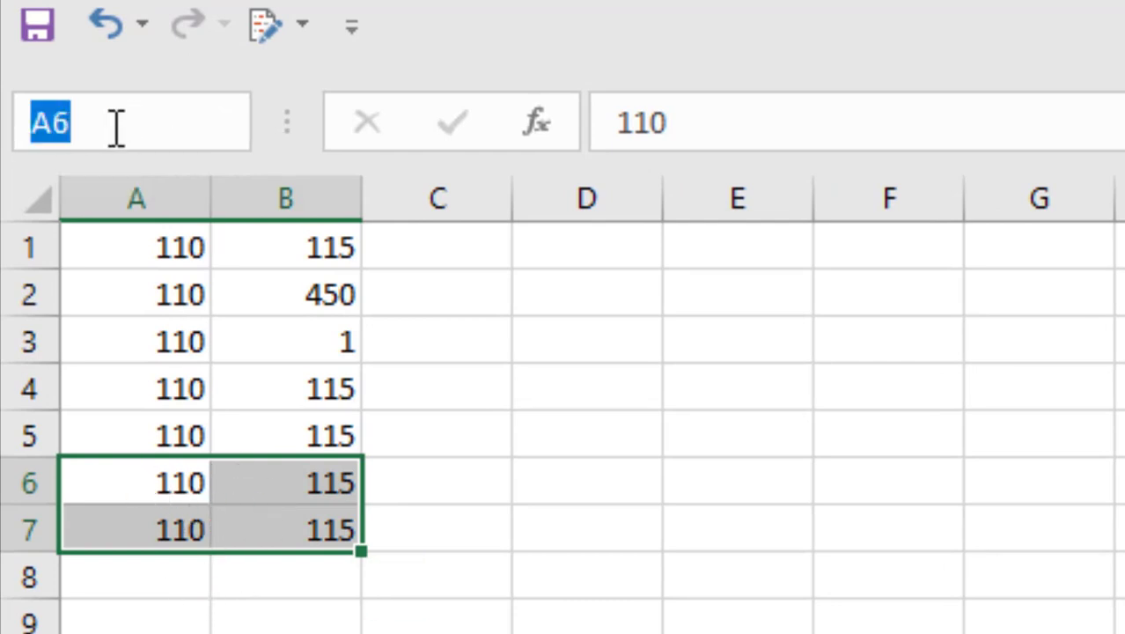
pyautogui.write('Hello')
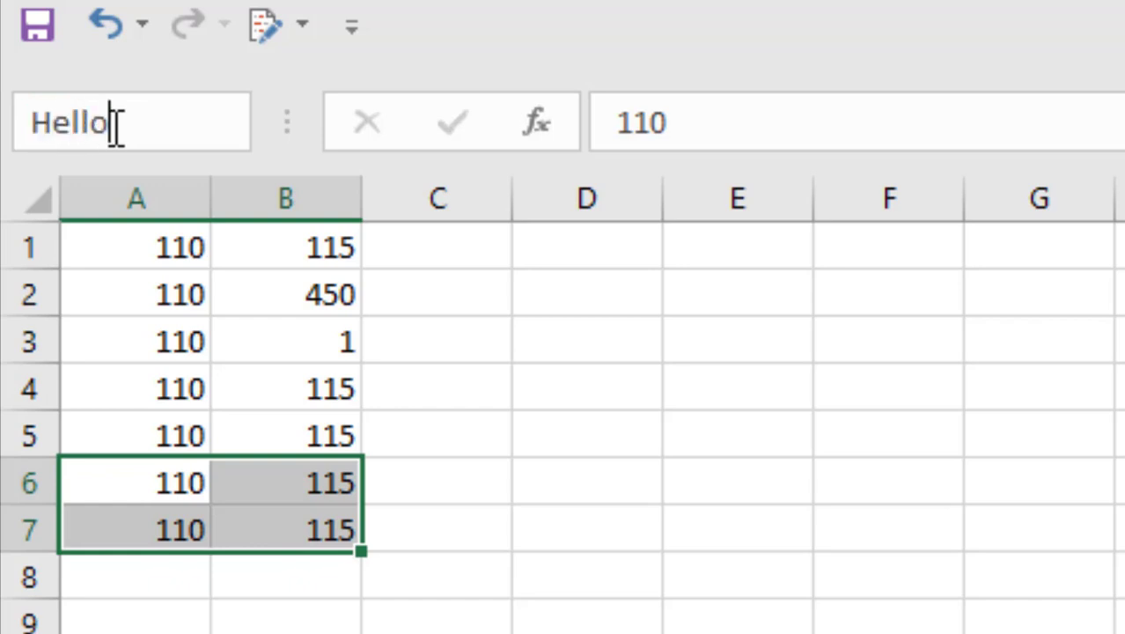
pyautogui.press('Return')
pyautogui.click(678, 424)
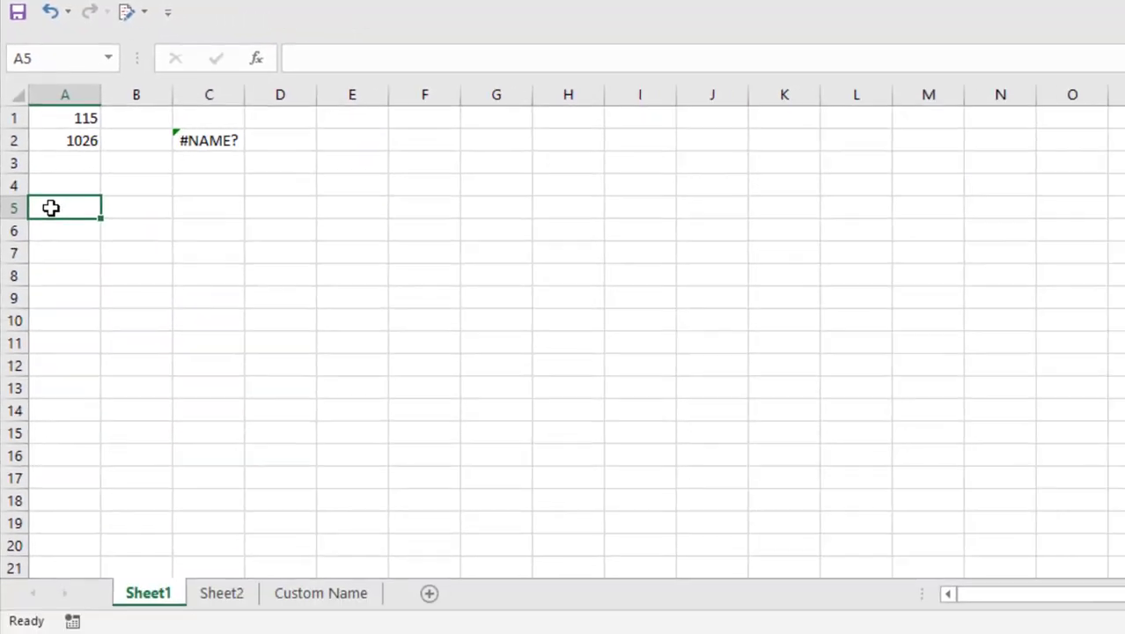
# Sum the named range Hello from Sheet2 in cell A5 of Sheet1 with the formula =Sum(Sheet2!Hello).
pyautogui.press('BackSpace')
pyautogui.write('=')
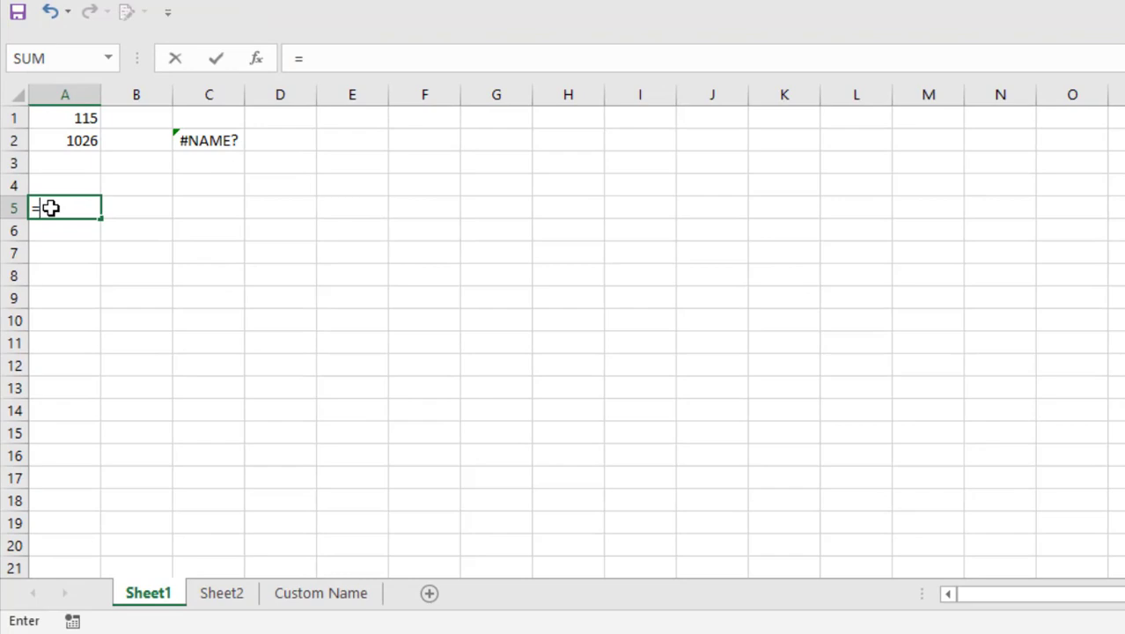
pyautogui.write('Sum(')
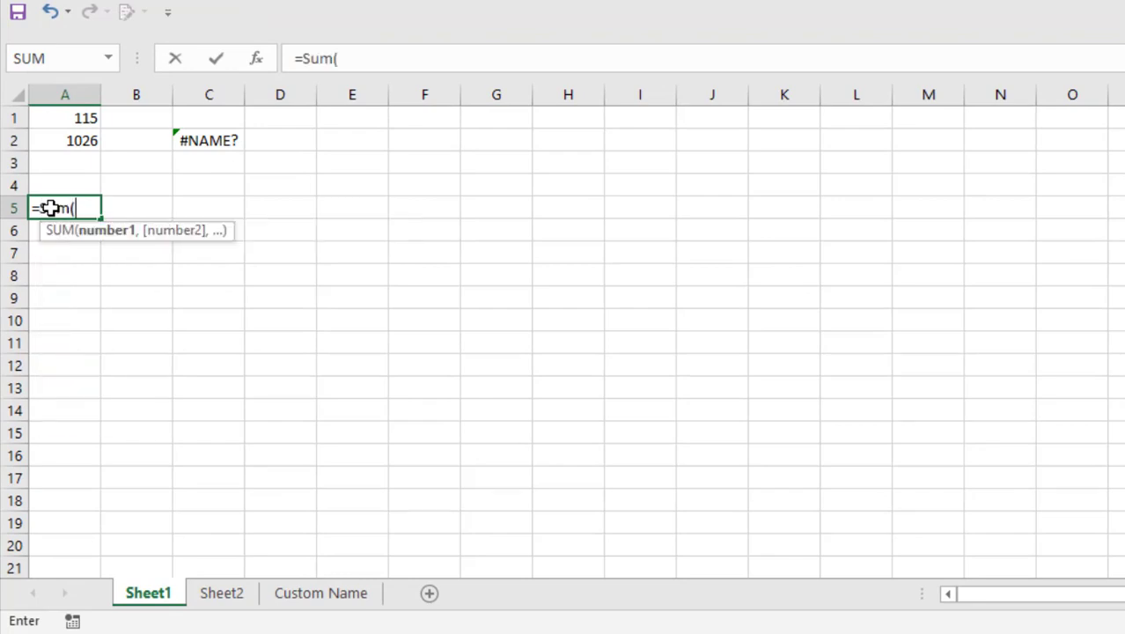
pyautogui.write('Sheet2!')
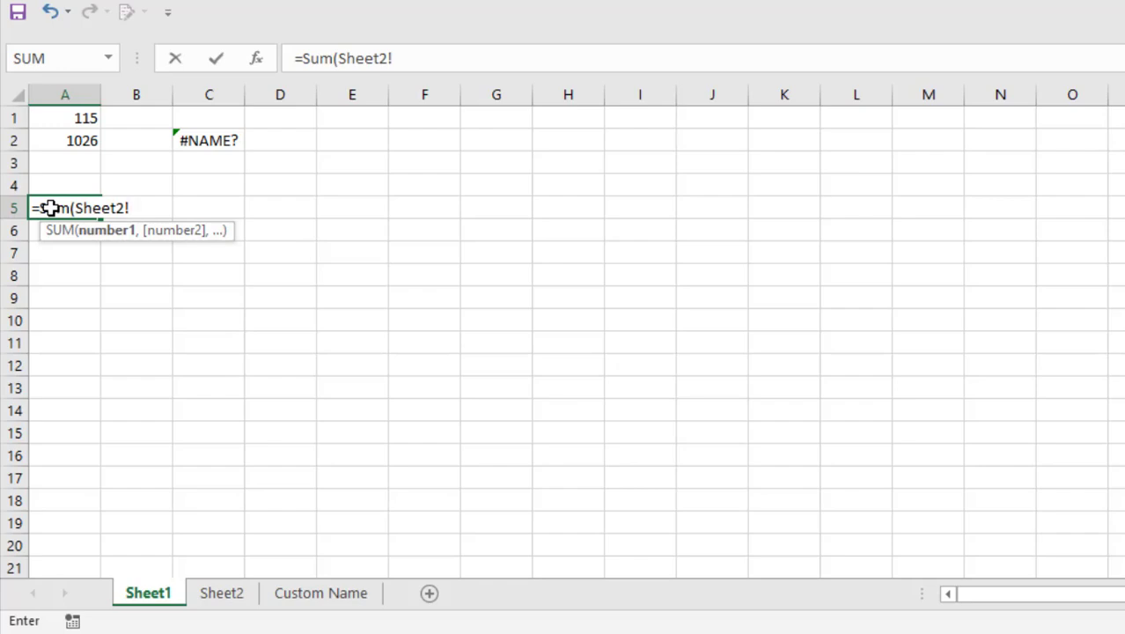
pyautogui.write('Hello)')
pyautogui.press('Return')
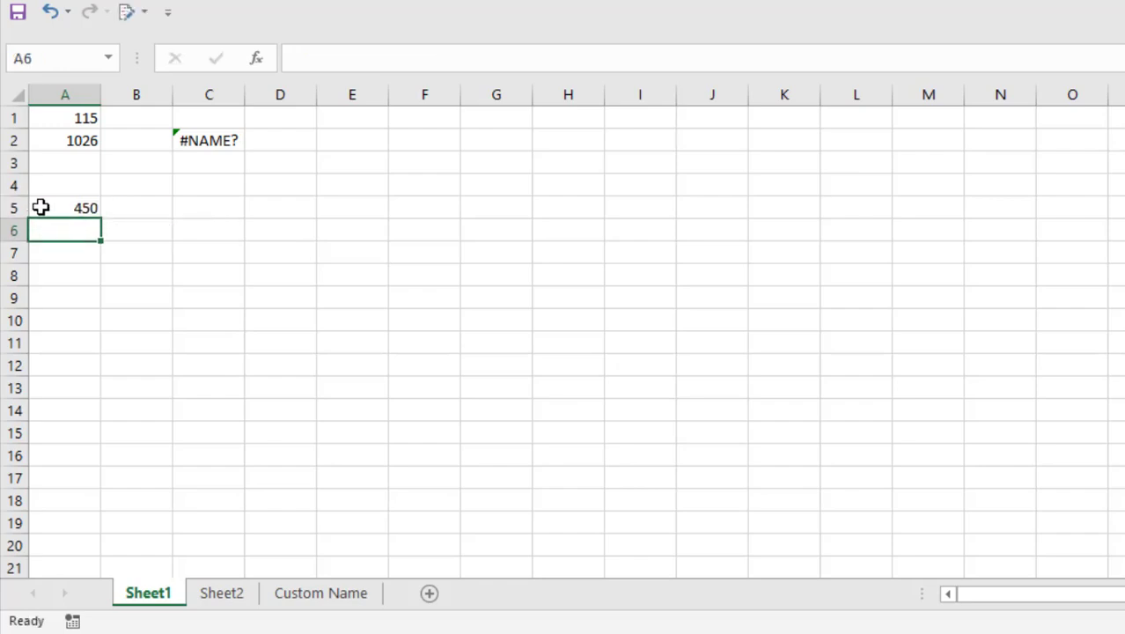
# Highlight the workbook name Book1 in the formula of cell A5 to examine how the named range is referenced.
pyautogui.click(52, 207)
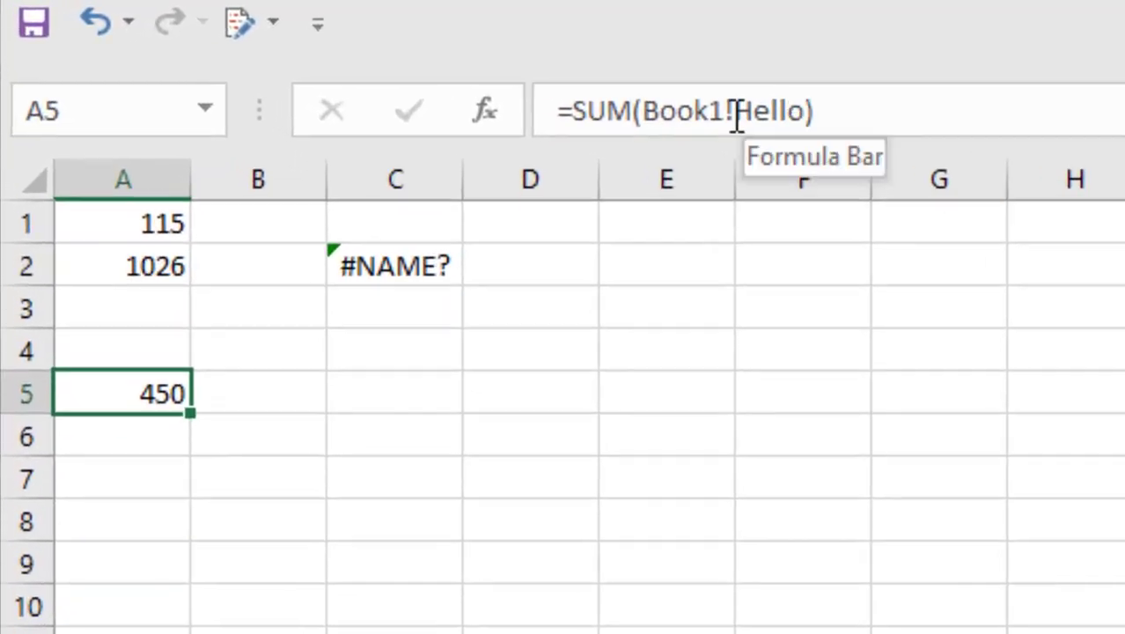
pyautogui.moveTo(724, 111); pyautogui.dragTo(650, 111)
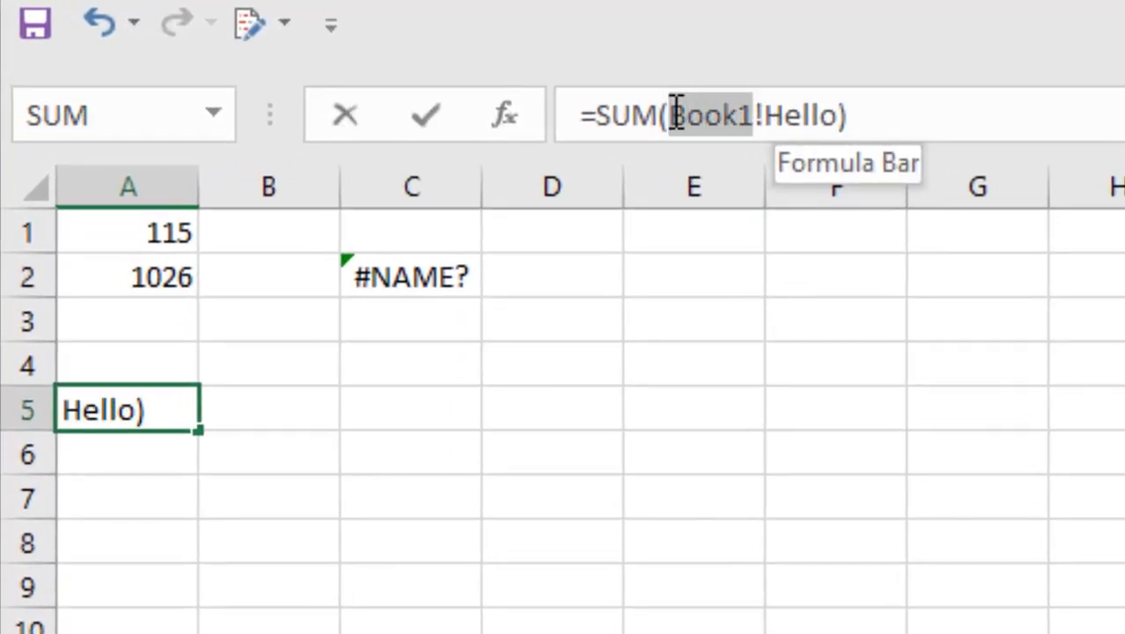